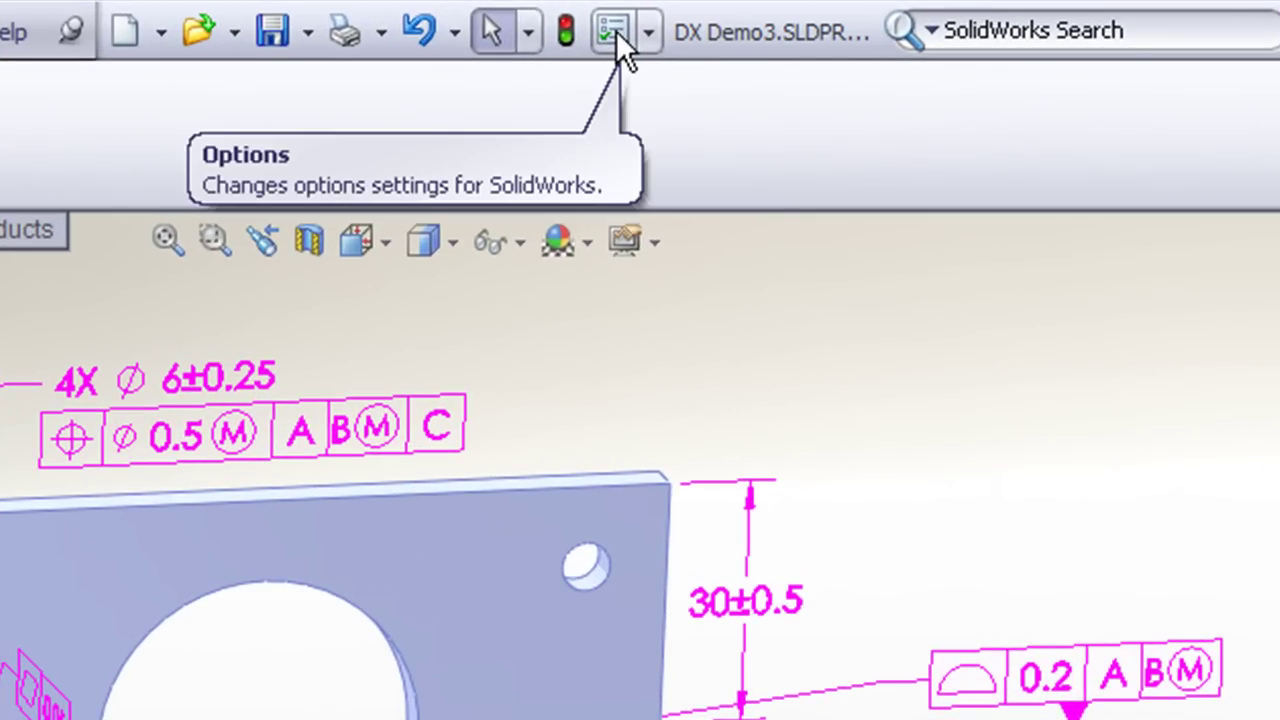
- Show the part's DimXpert Size Dimension tolerances, such as Diameter ±0.25mm and Counterbore diameter ±0.20mm
left_click(614, 33)
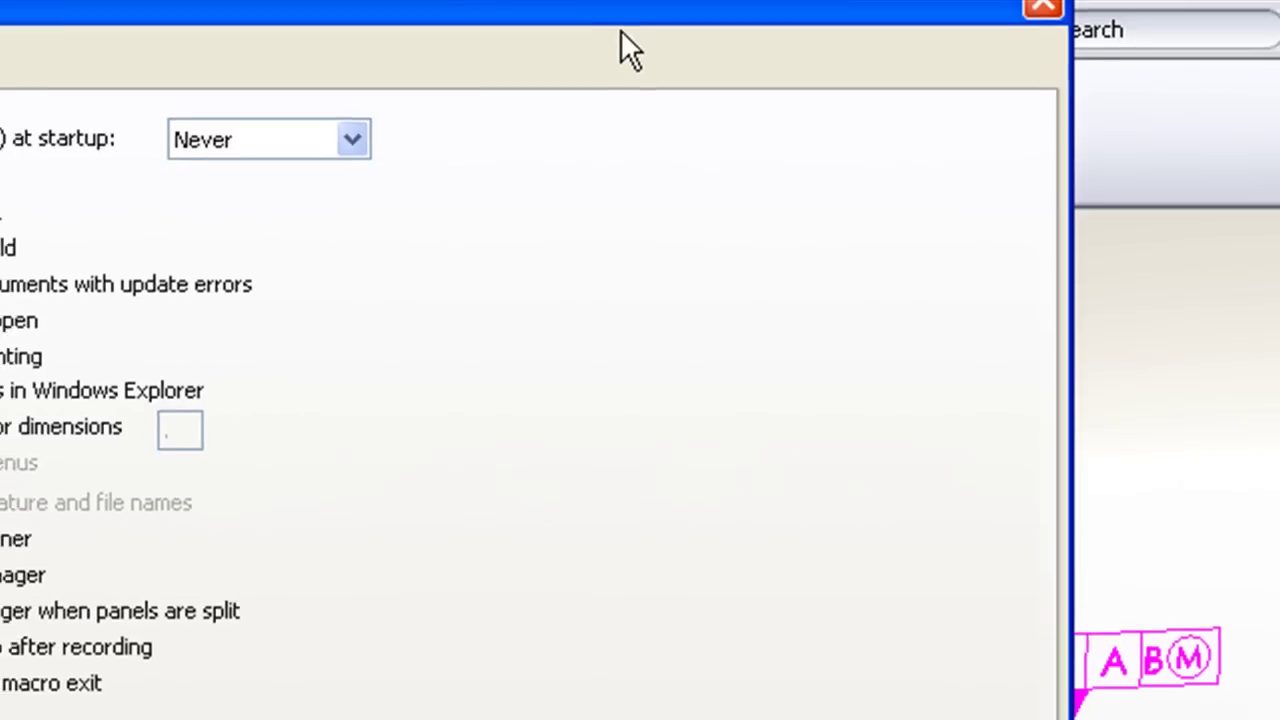
left_click(368, 38)
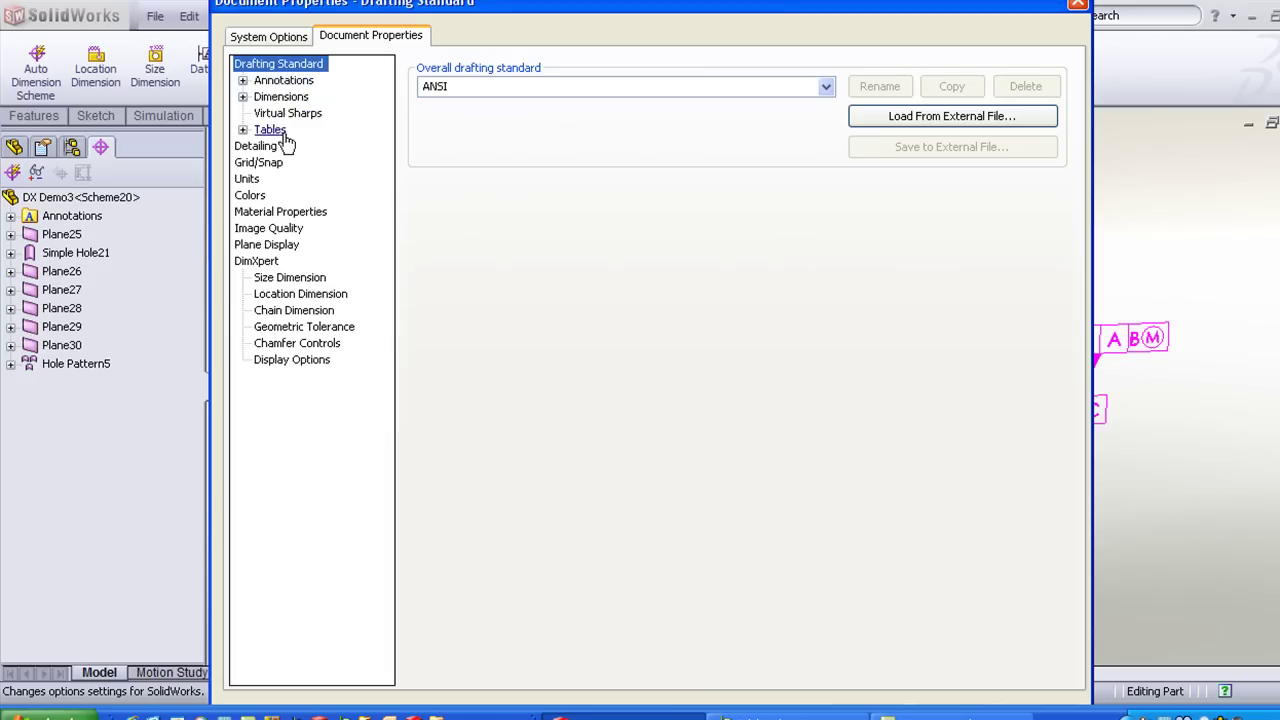
left_click(262, 266)
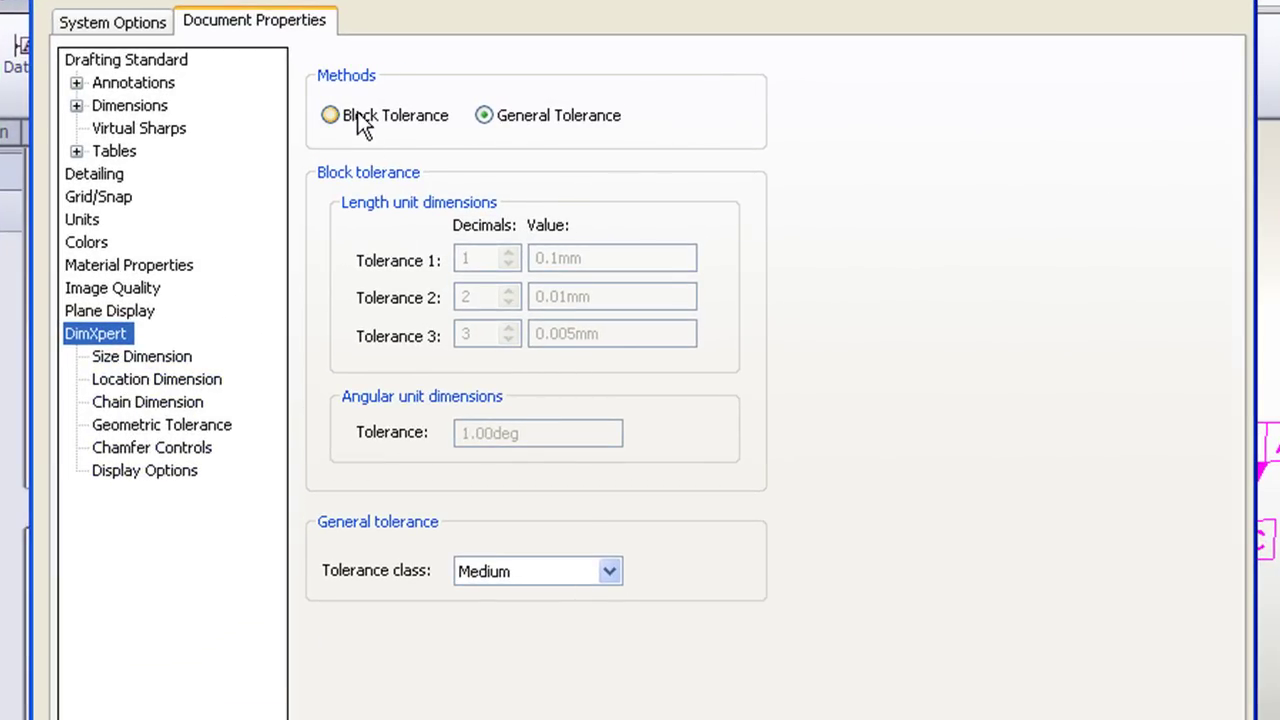
left_click(176, 360)
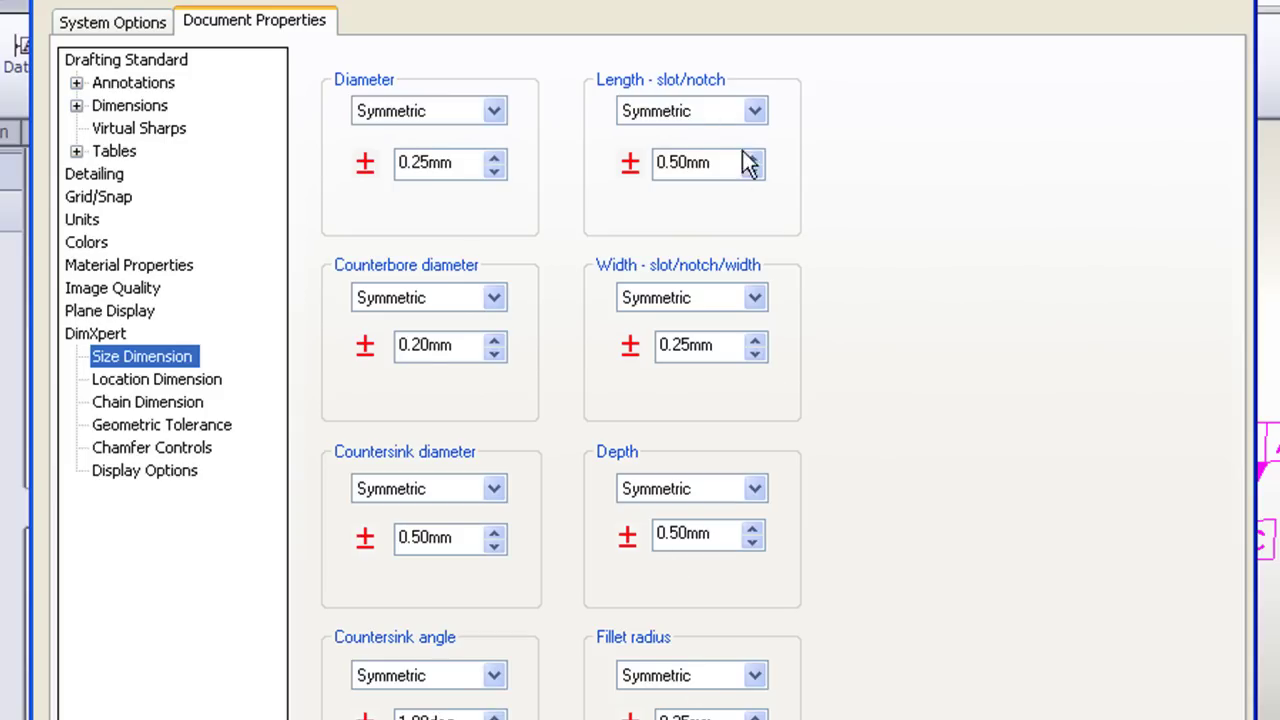
- Review the Location, Chain, Geometric Tolerance, Chamfer Controls and Display Options pages, then close Document Properties
left_click(195, 383)
left_click(172, 408)
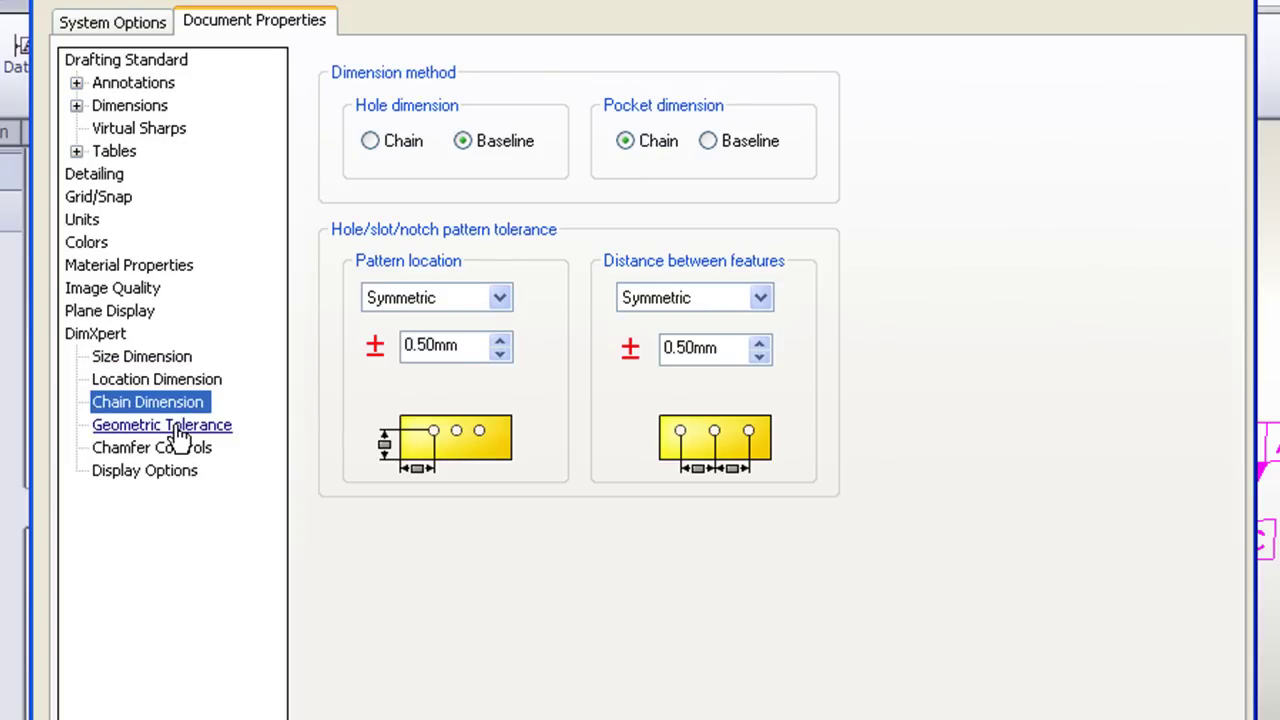
left_click(180, 430)
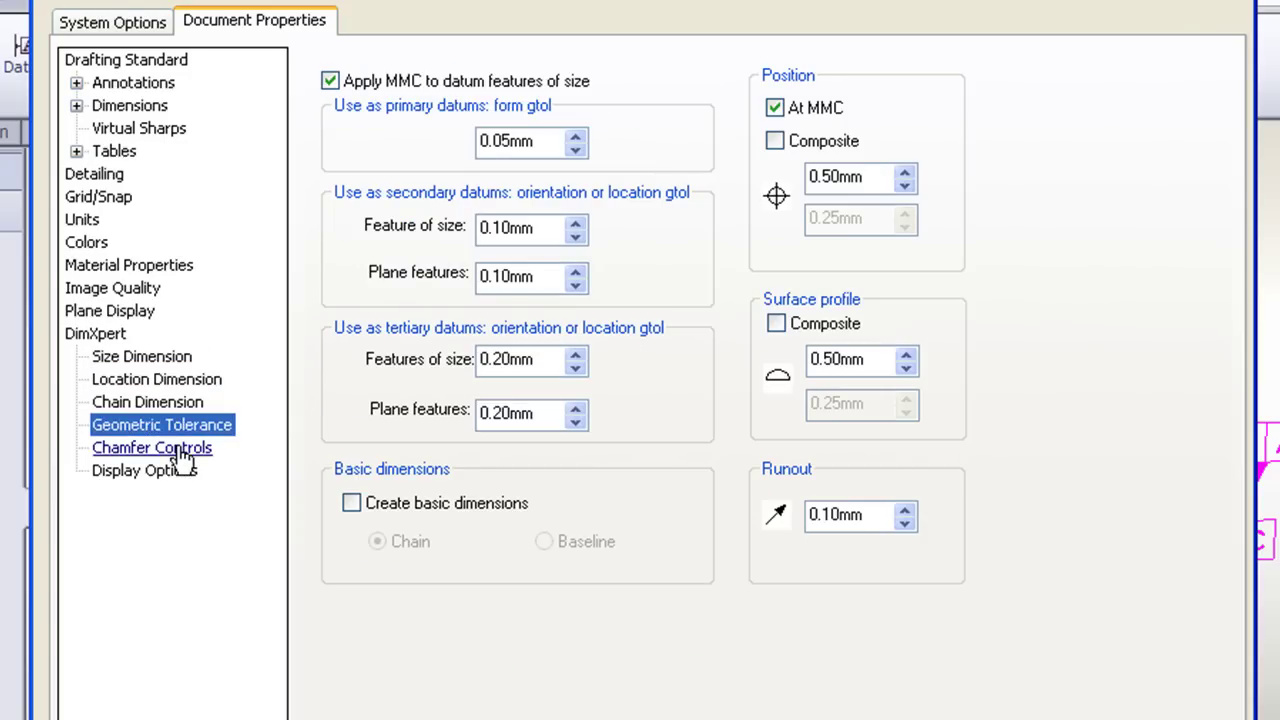
left_click(183, 452)
left_click(162, 474)
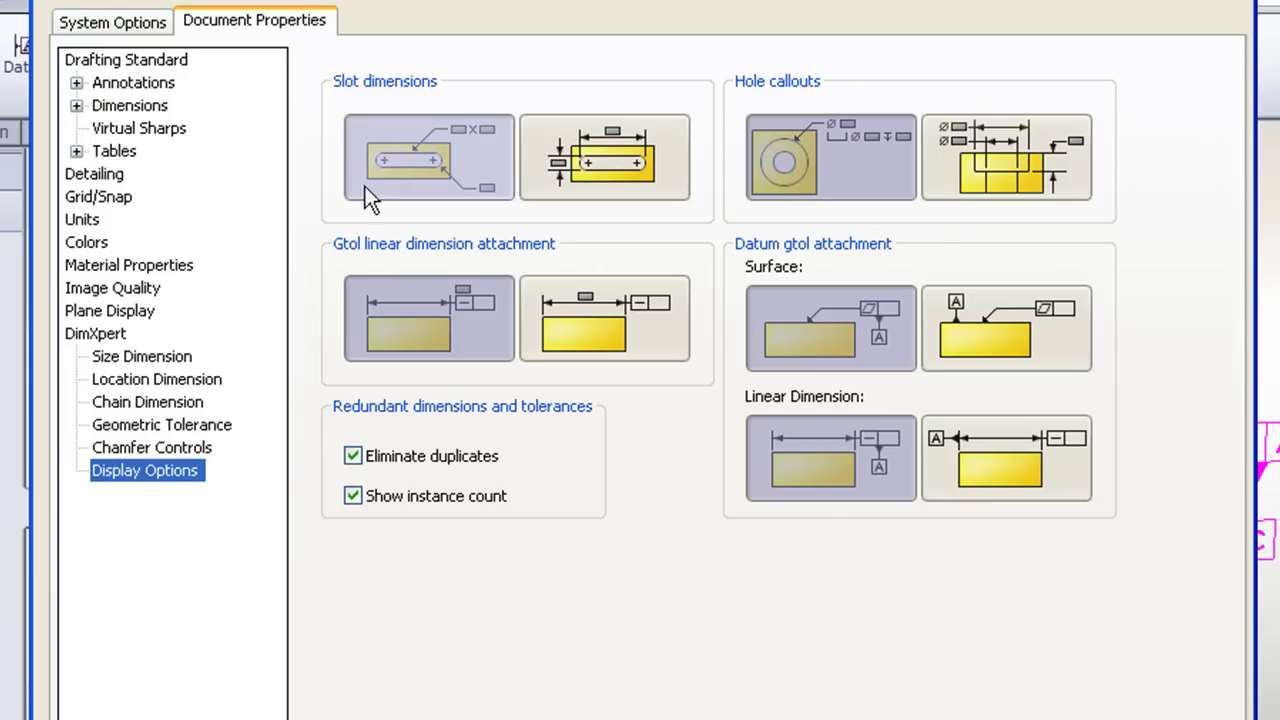
left_click(104, 338)
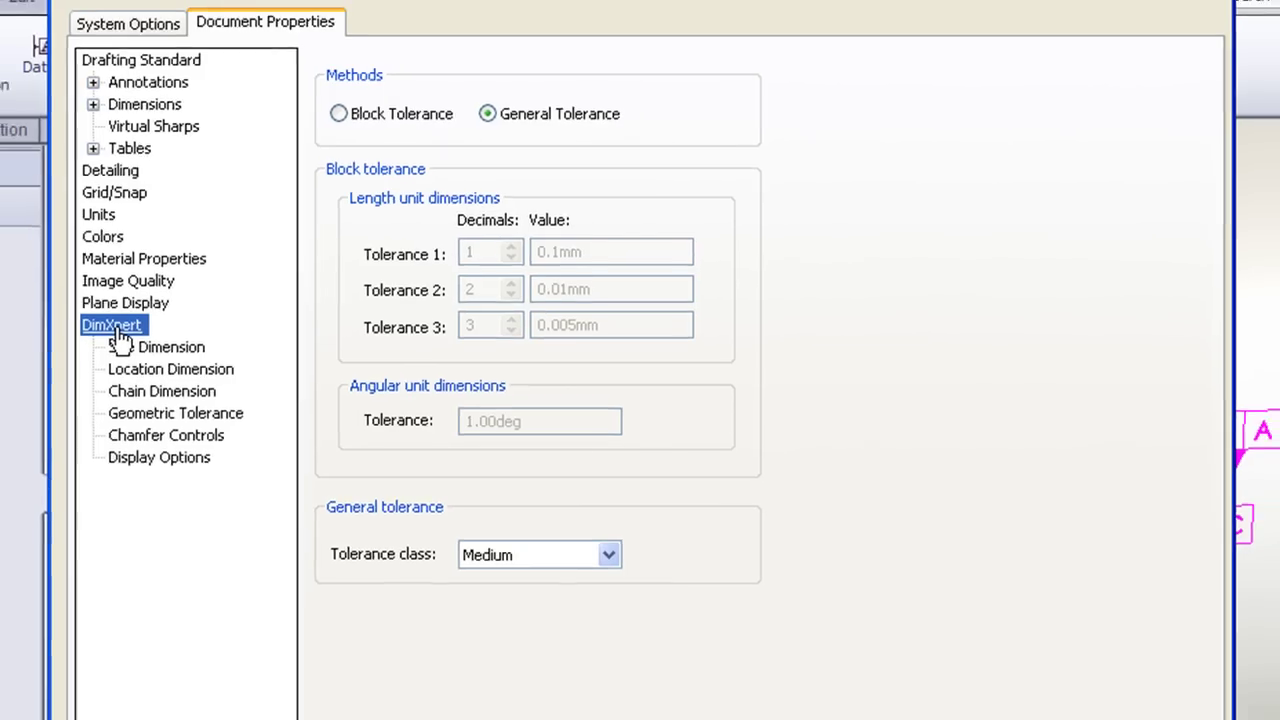
key("Return")
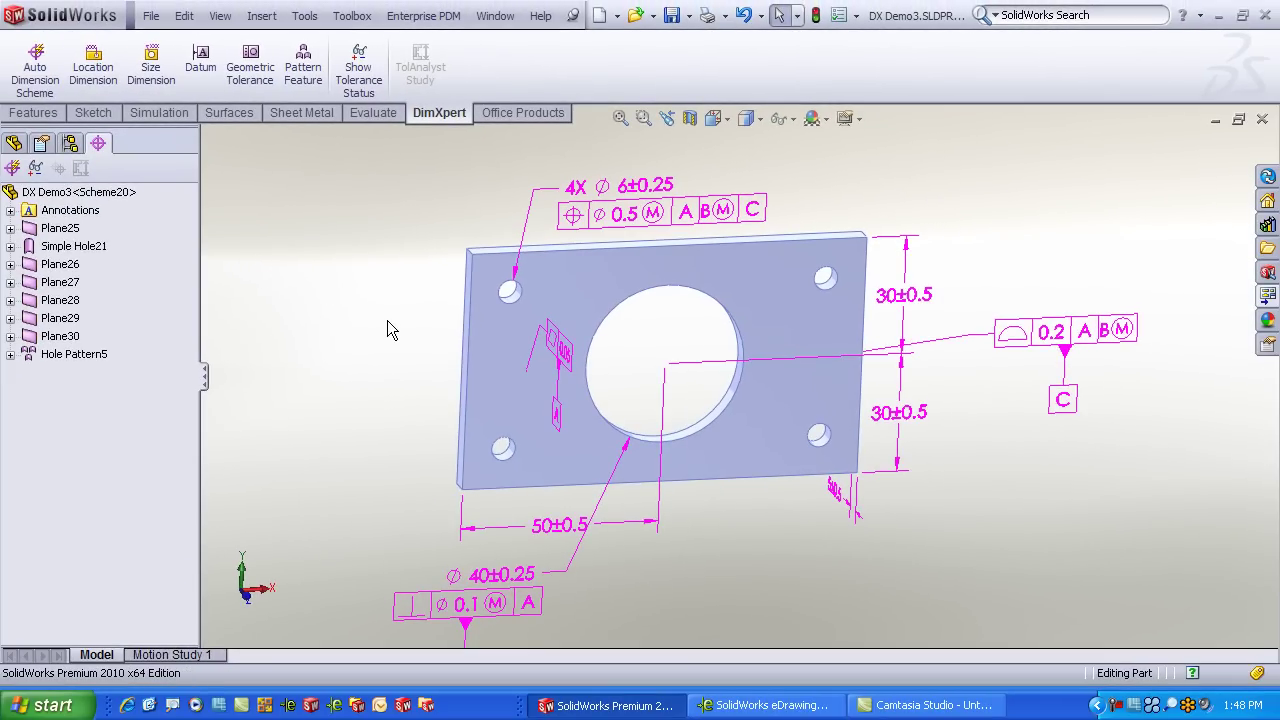
mouse_move(676, 341)
middle_mouse_down()
mouse_move(654, 254)
mouse_move(589, 314)
mouse_move(671, 343)
mouse_move(615, 320)
middle_mouse_up()
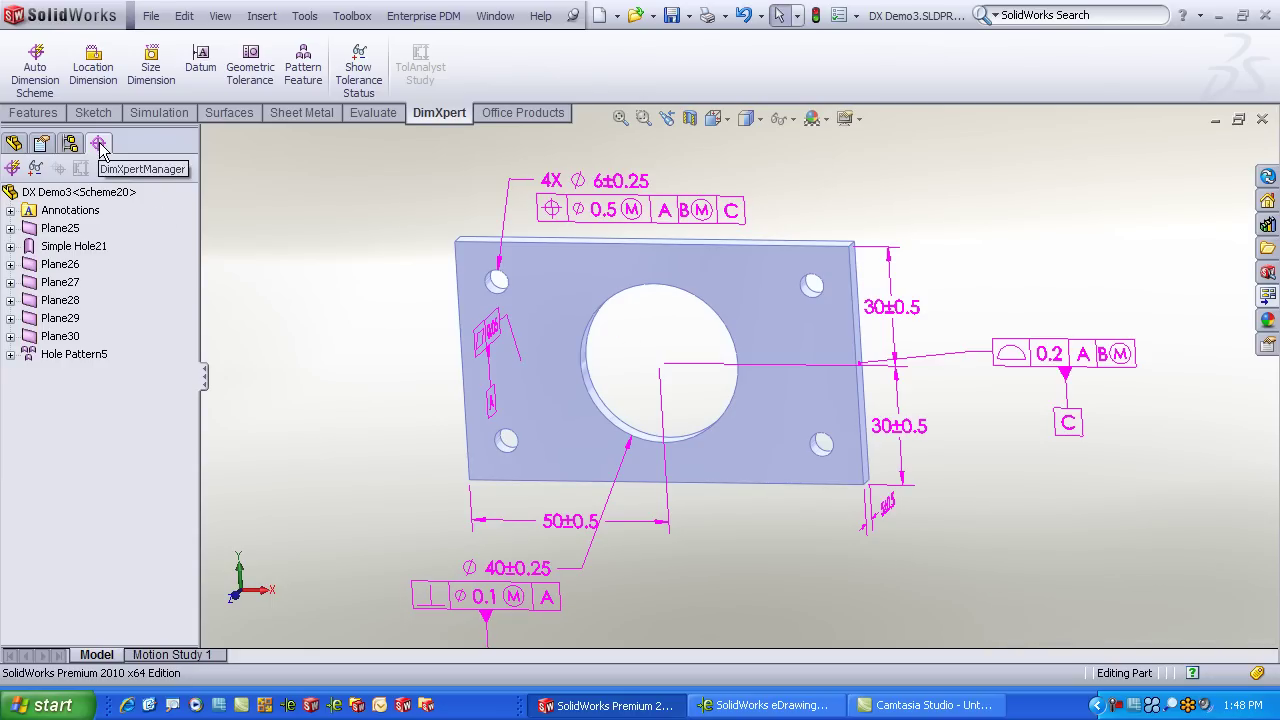
left_click(34, 230)
left_click(39, 249)
left_click(42, 265)
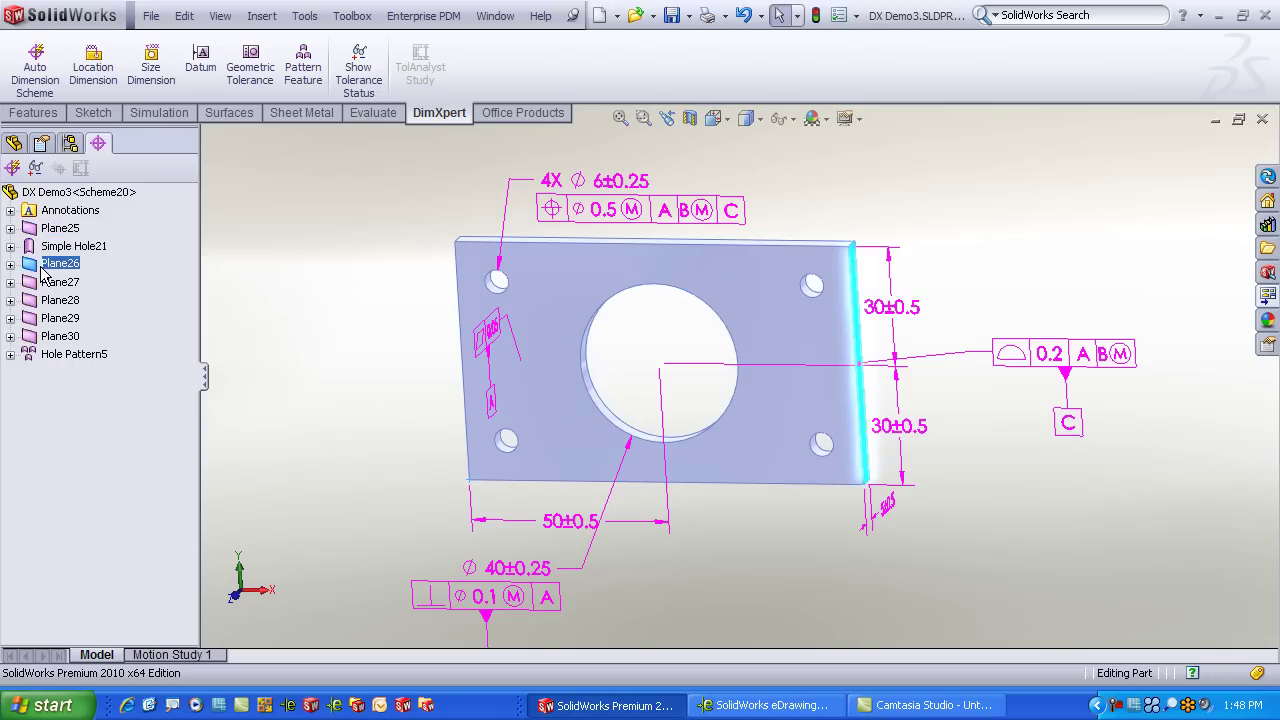
left_click(42, 282)
left_click(42, 300)
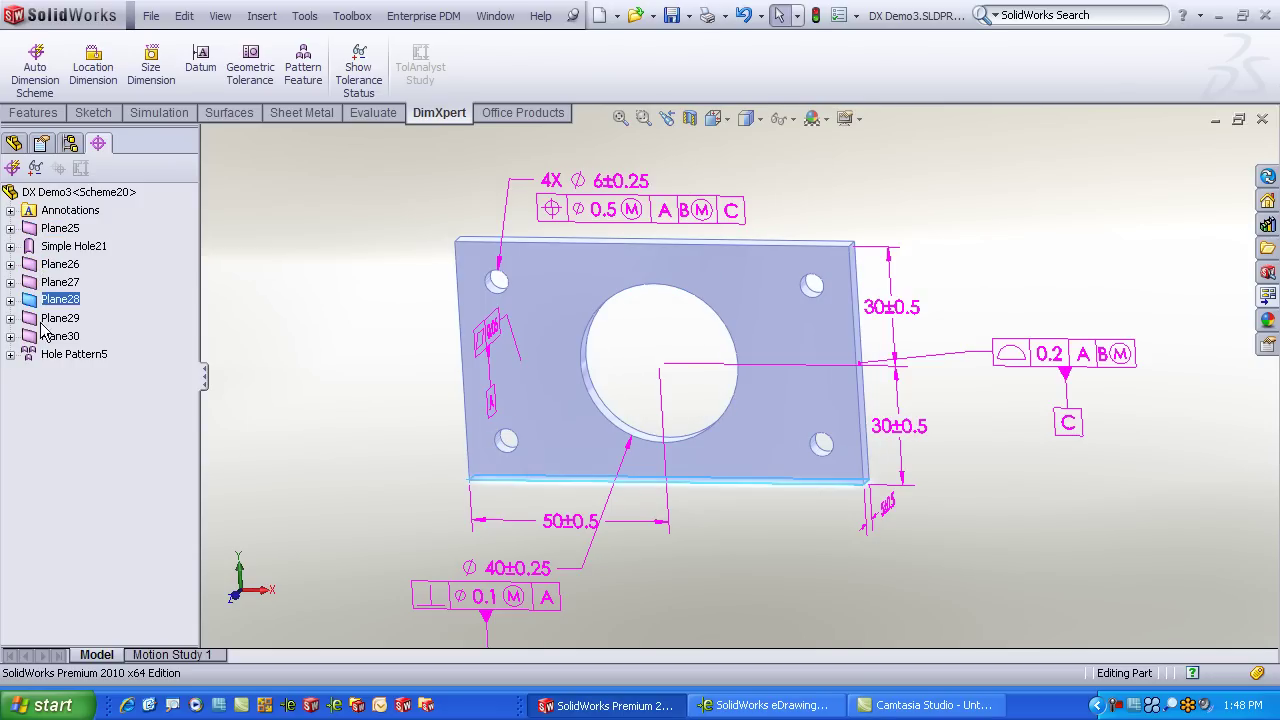
left_click(321, 236)
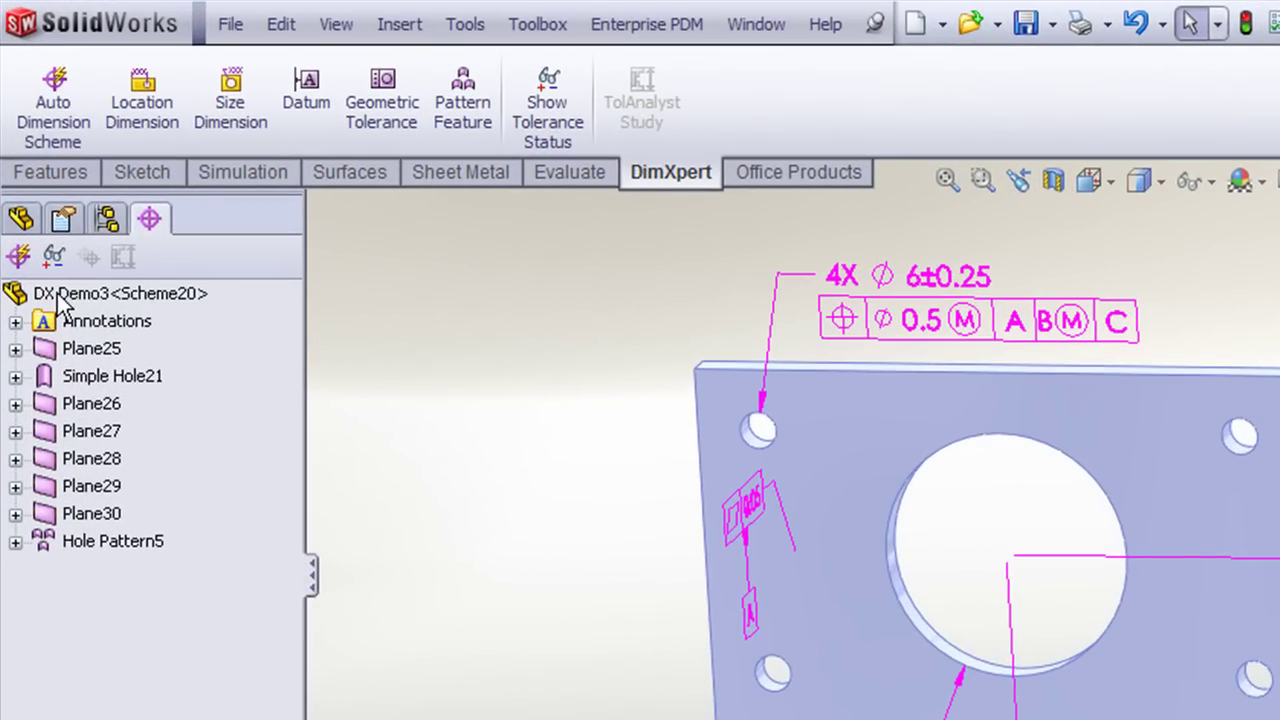
- Delete the existing DimXpert scheme, removing all its dimensions and tolerances
right_click(57, 298)
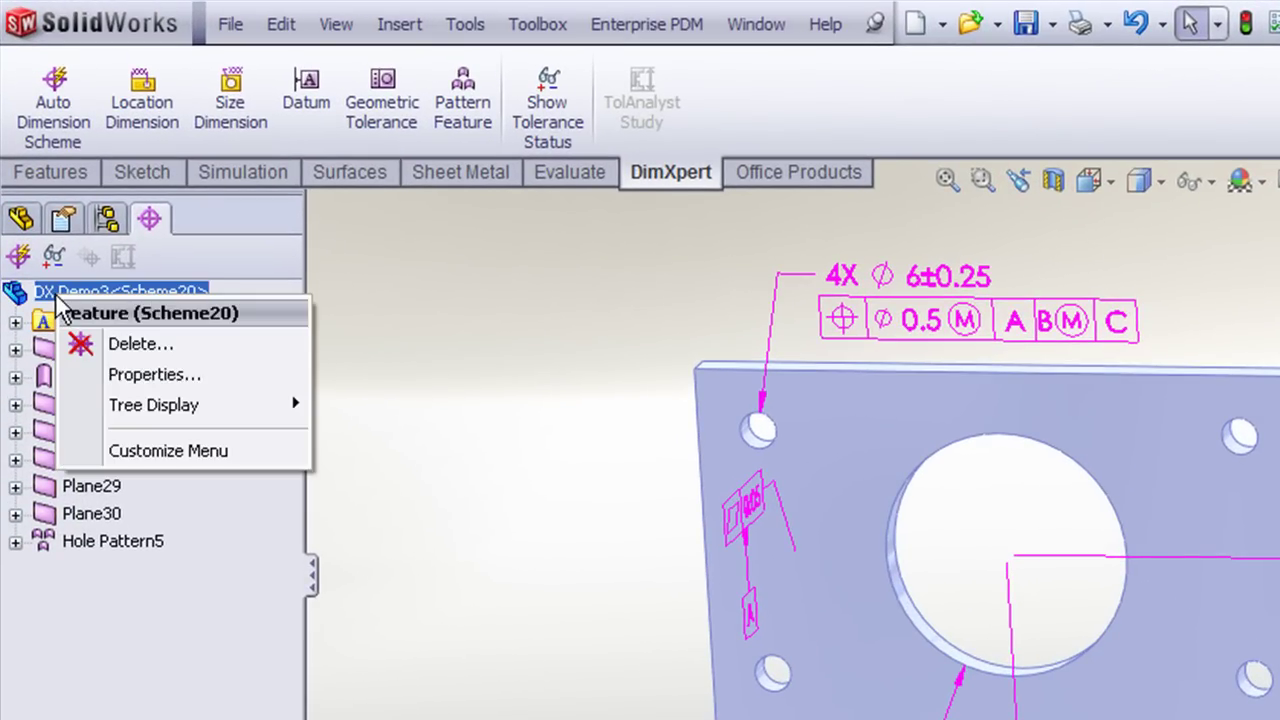
left_click(133, 345)
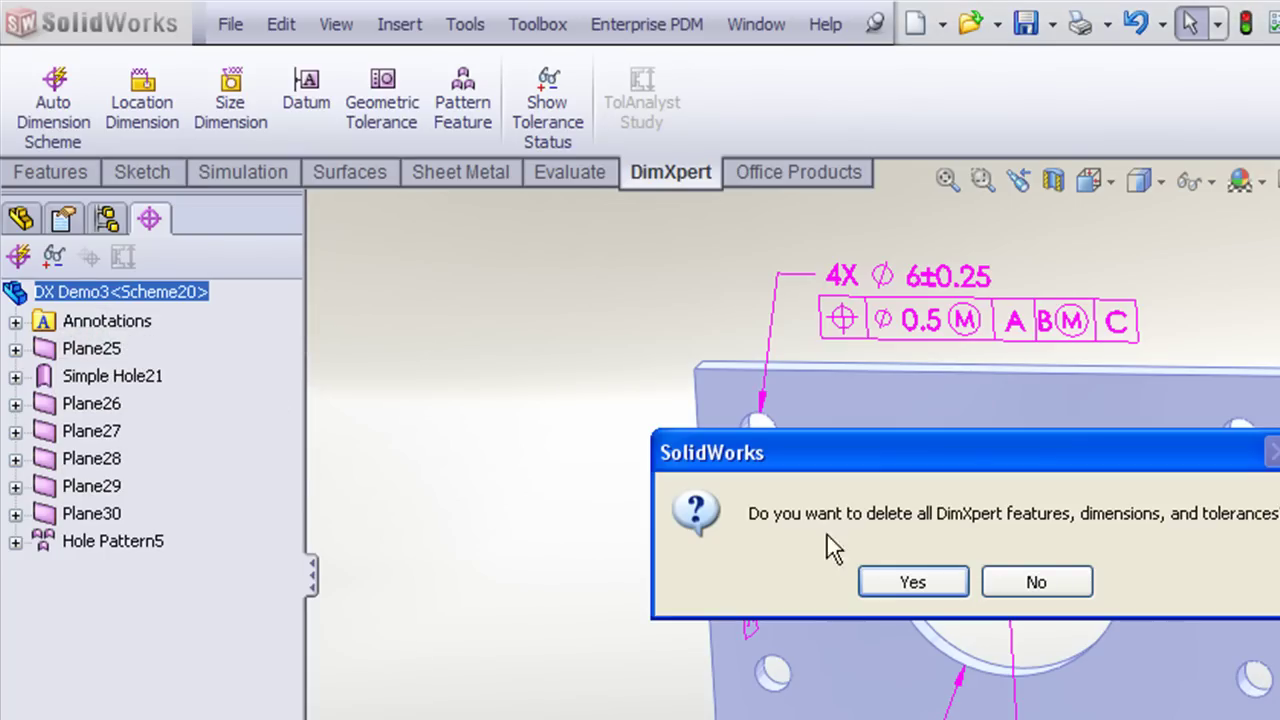
left_click(895, 588)
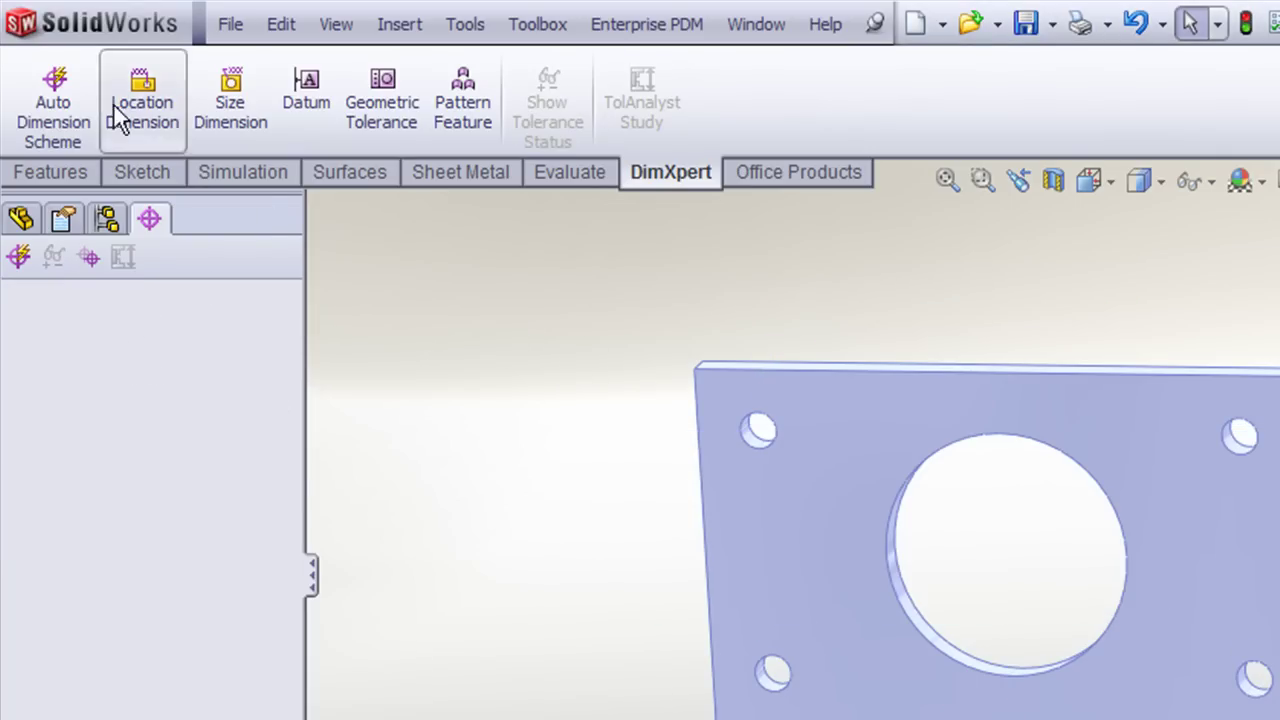
- Create a Plus and Minus auto dimension scheme with front face, central hole and right face as datums
left_click(67, 109)
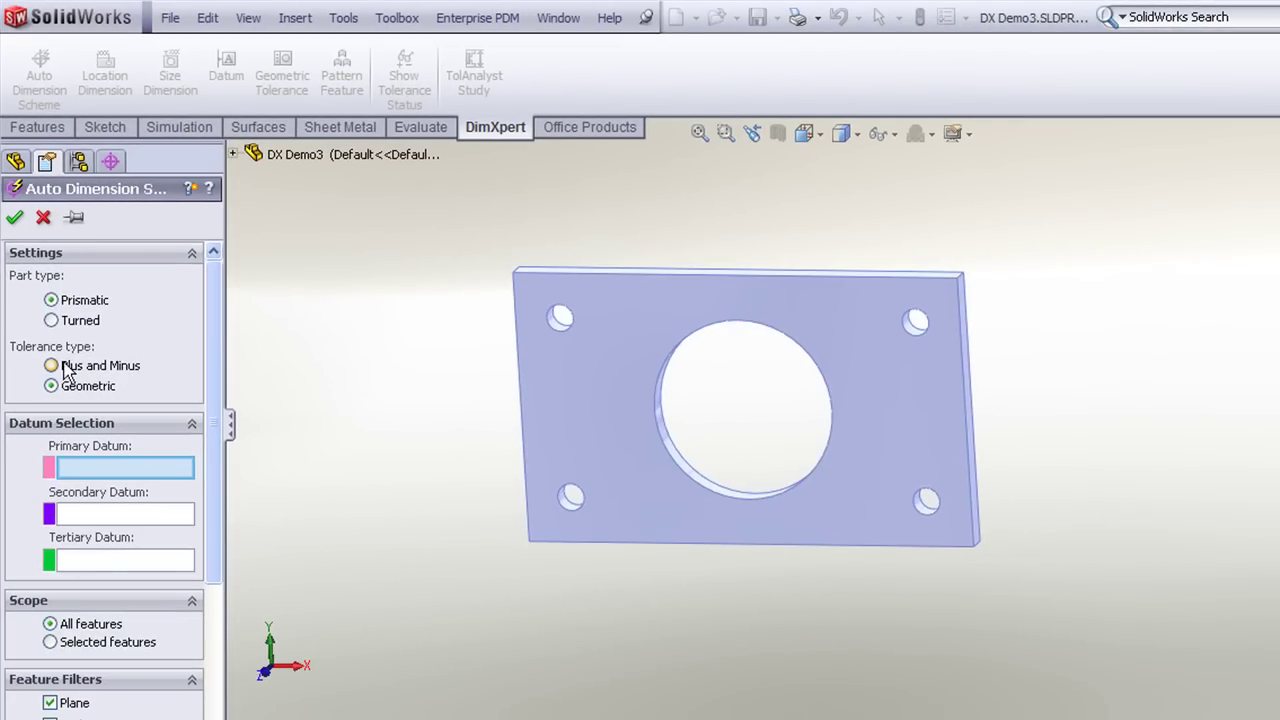
left_click(67, 370)
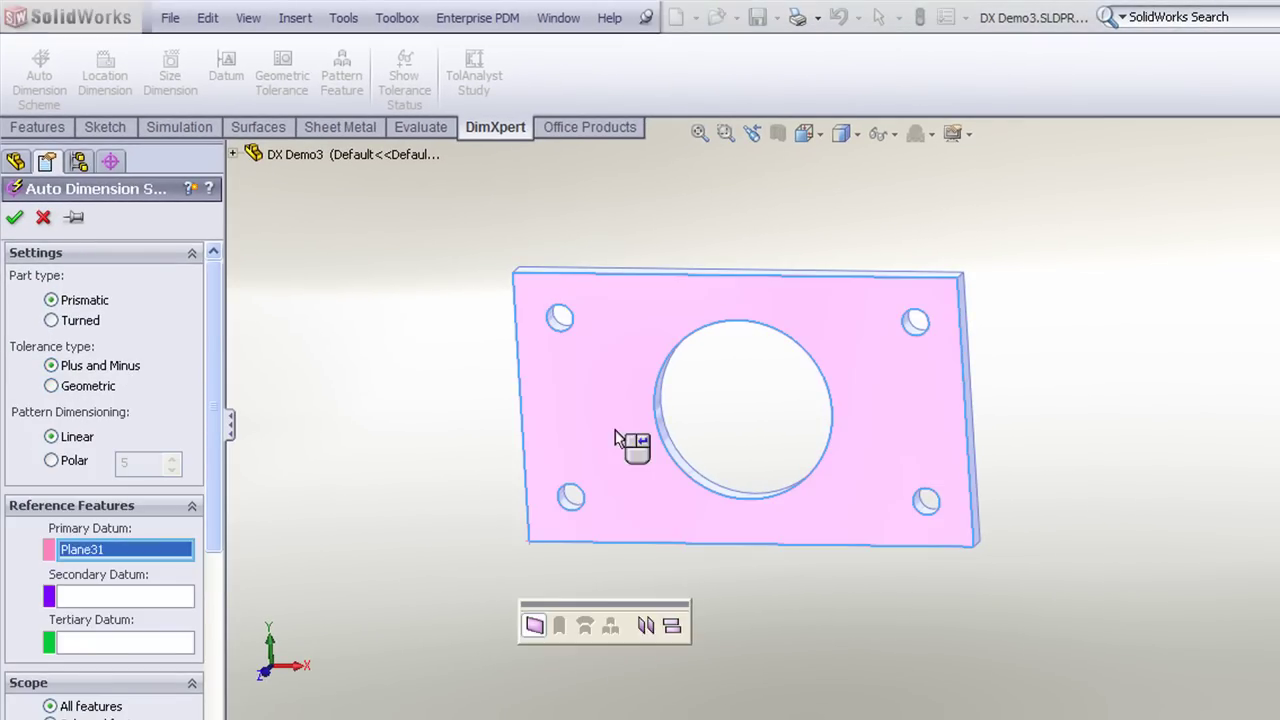
left_click(616, 438)
left_click(680, 466)
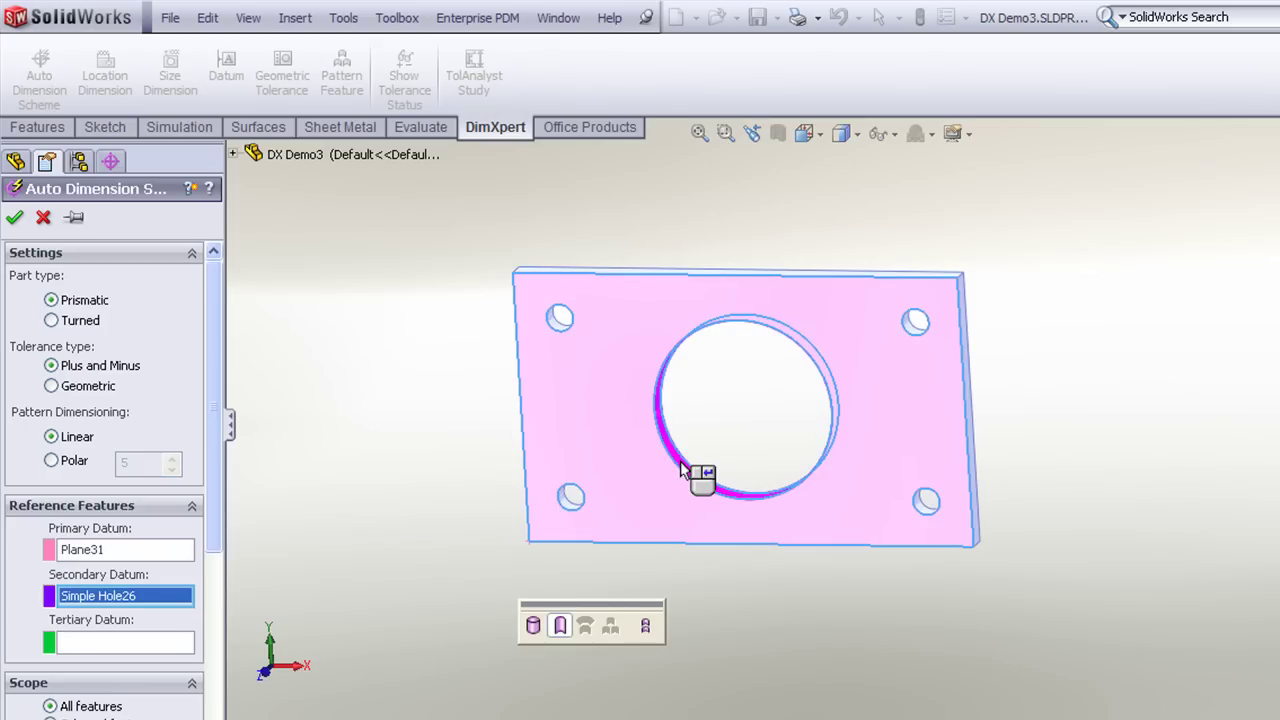
right_click(681, 464)
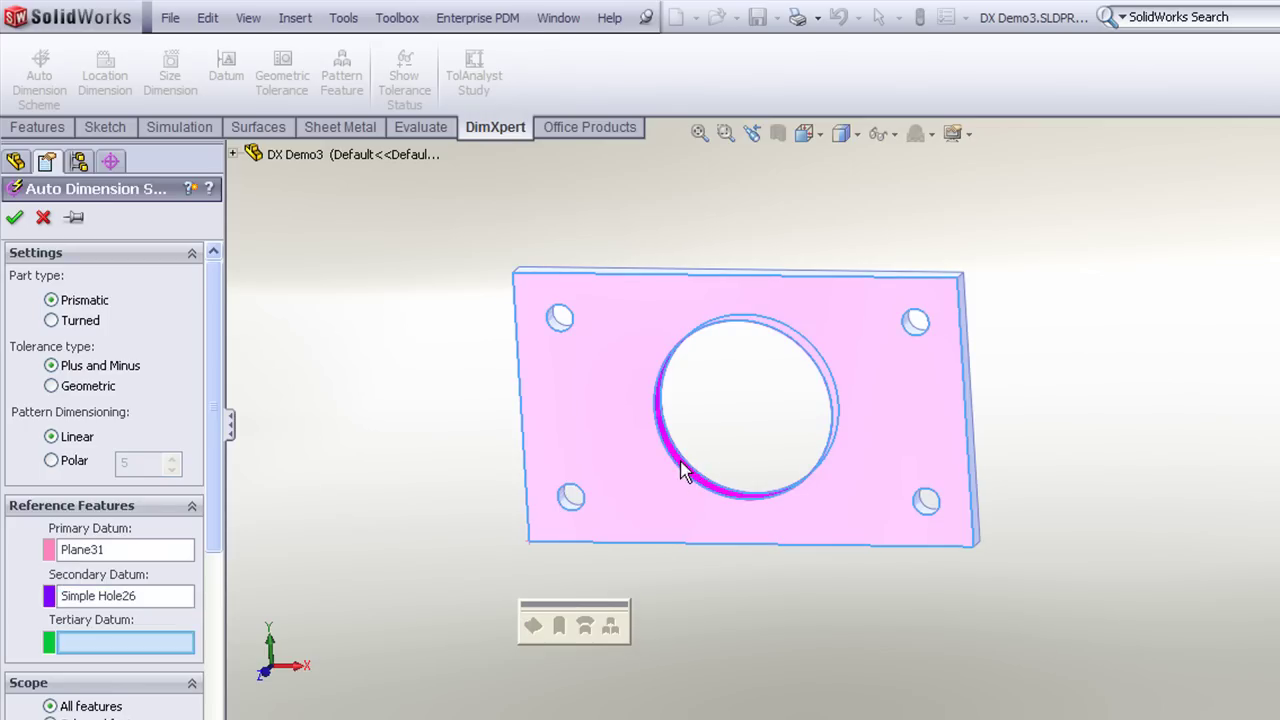
left_click(965, 326)
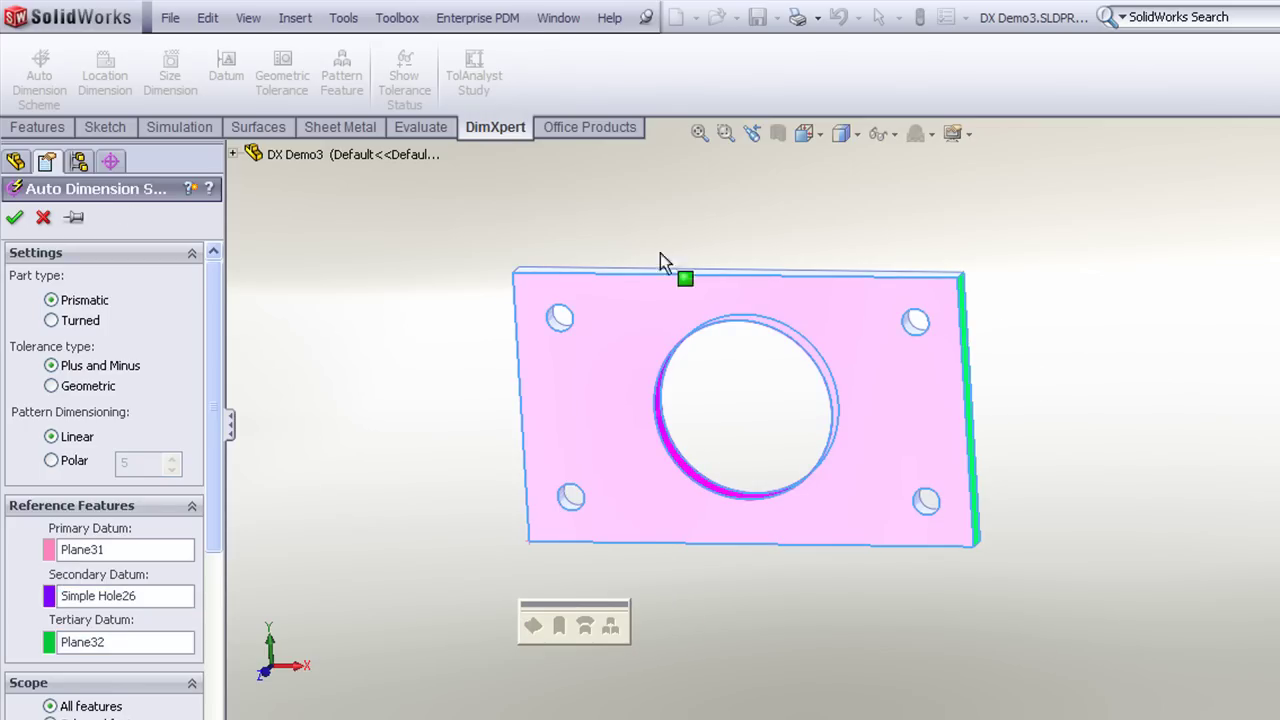
left_click(15, 219)
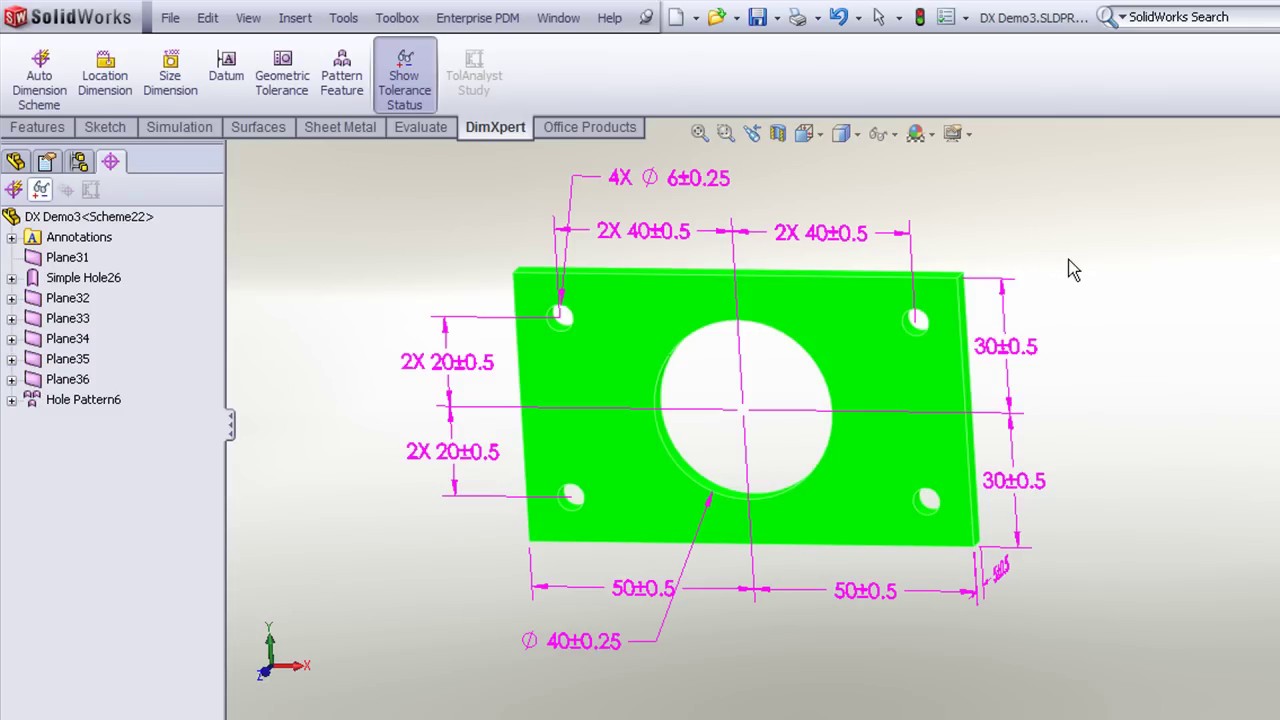
mouse_move(1097, 274)
middle_mouse_down()
mouse_move(960, 274)
mouse_move(947, 291)
mouse_move(1094, 267)
middle_mouse_up()
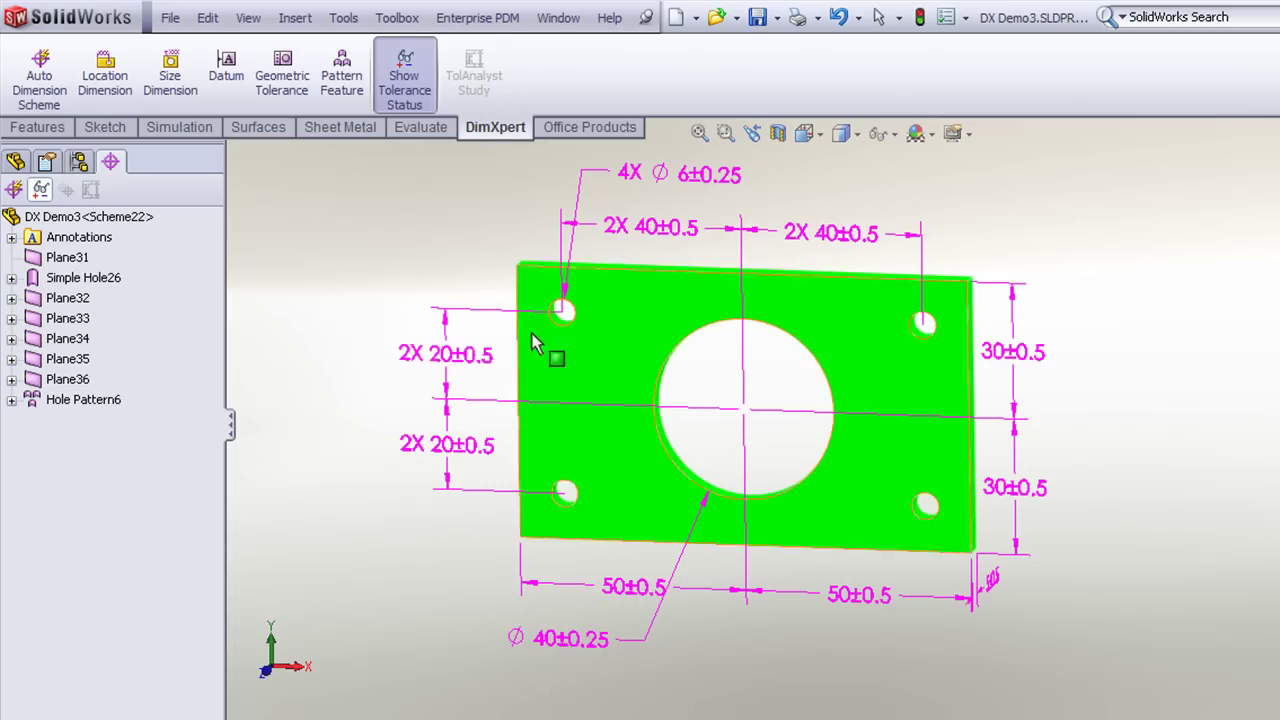
left_click(449, 362)
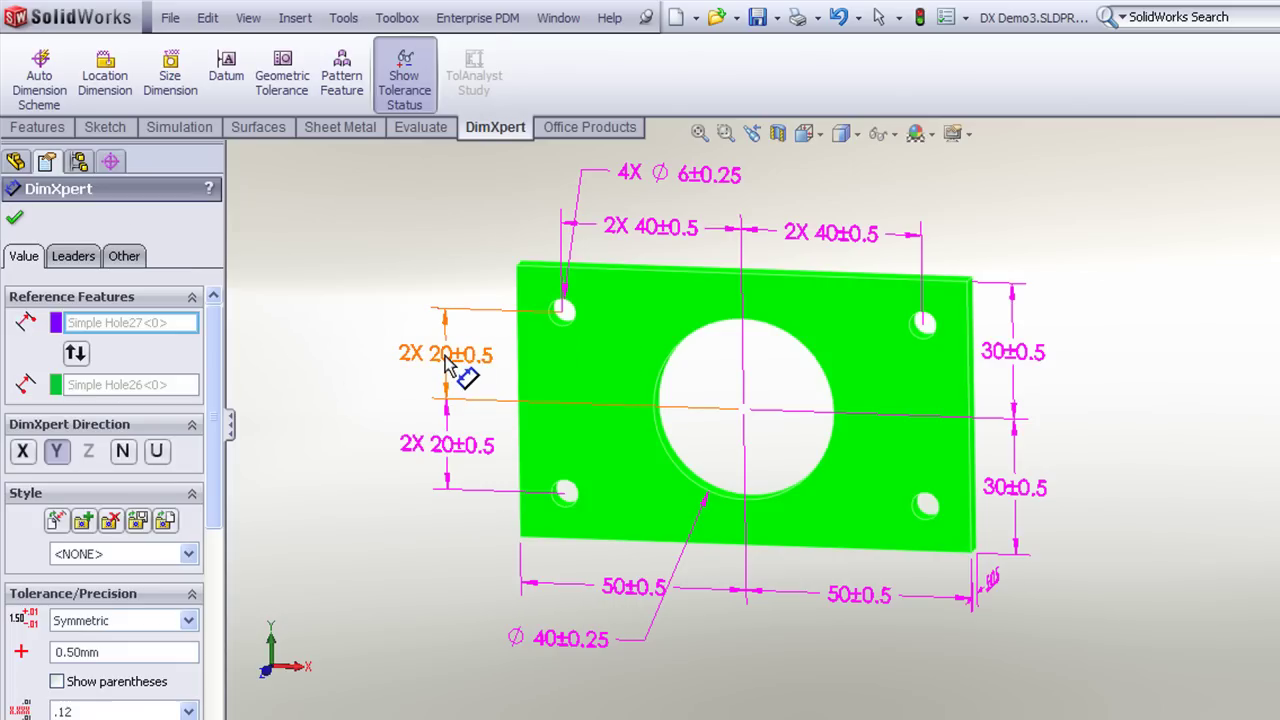
right_click(450, 364)
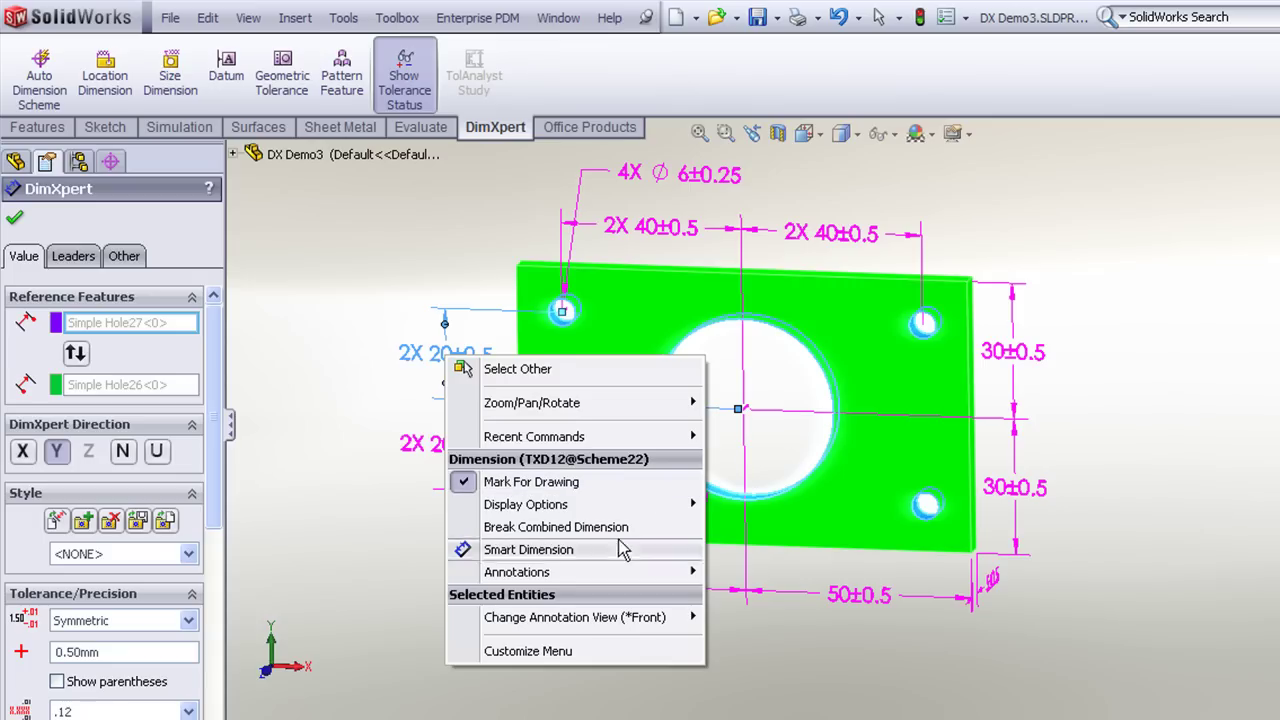
left_click(578, 532)
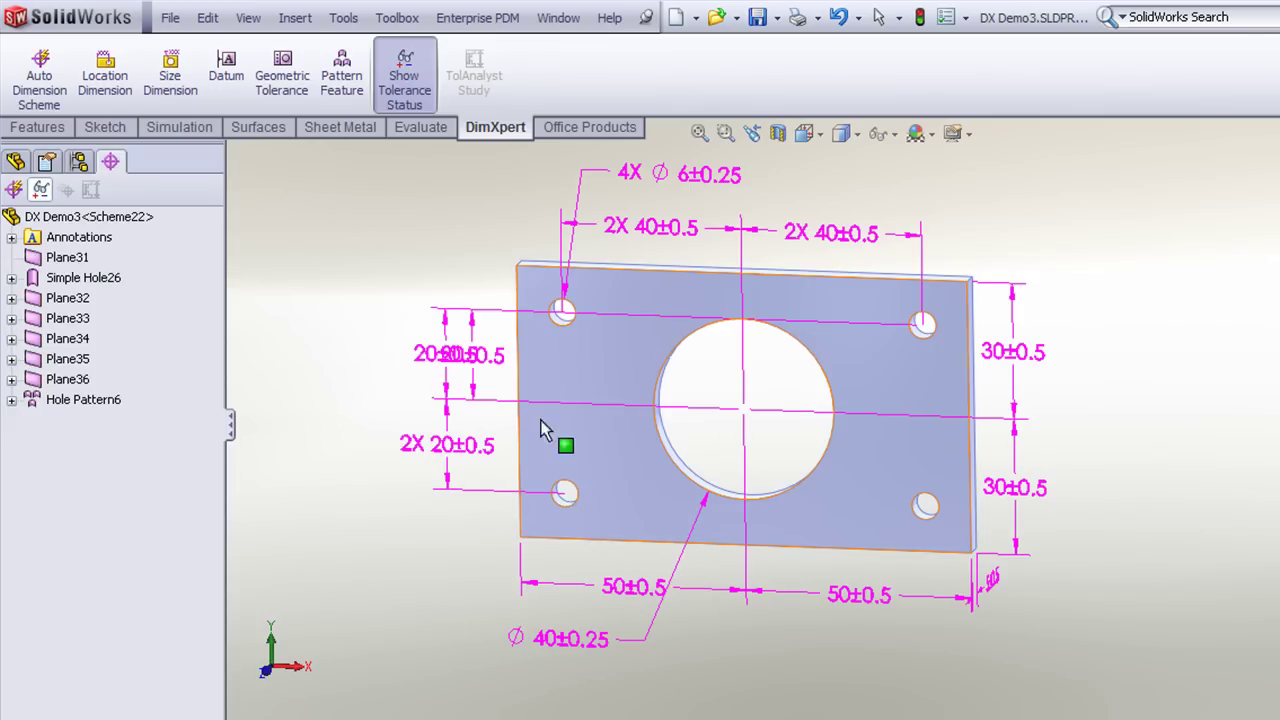
left_click_drag(443, 366, 1088, 393)
key("Escape")
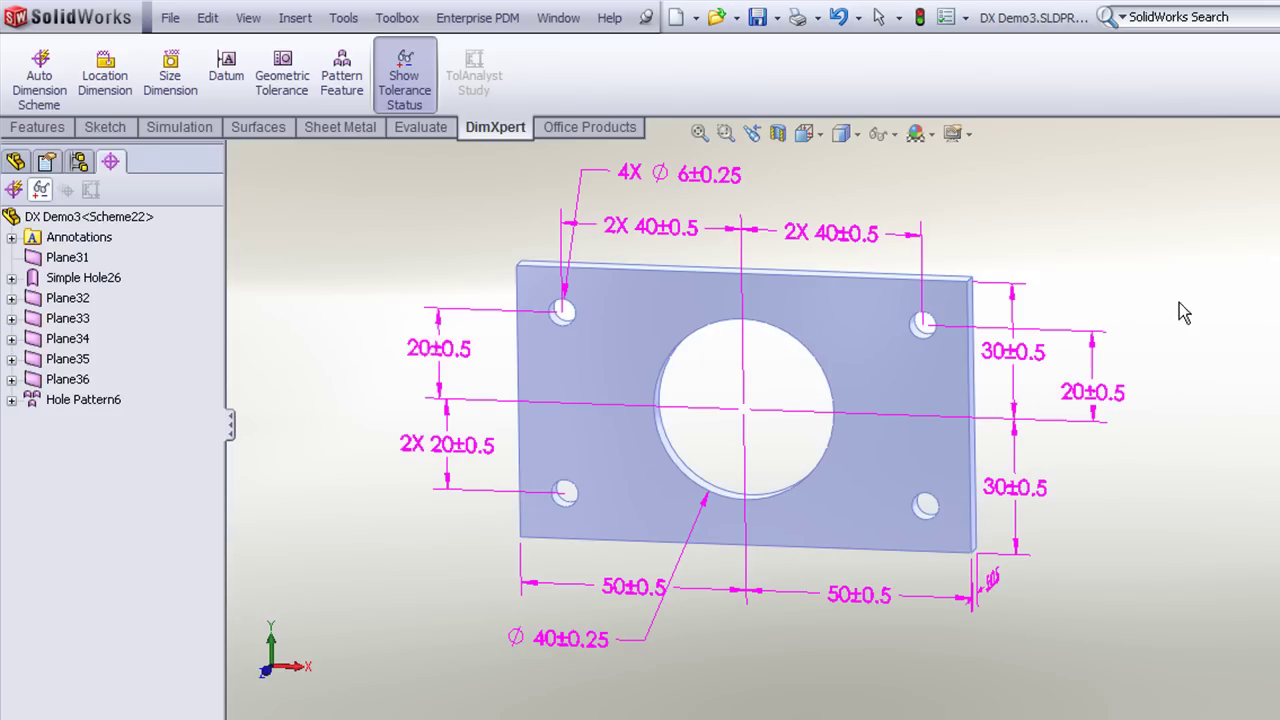
left_click(1090, 395)
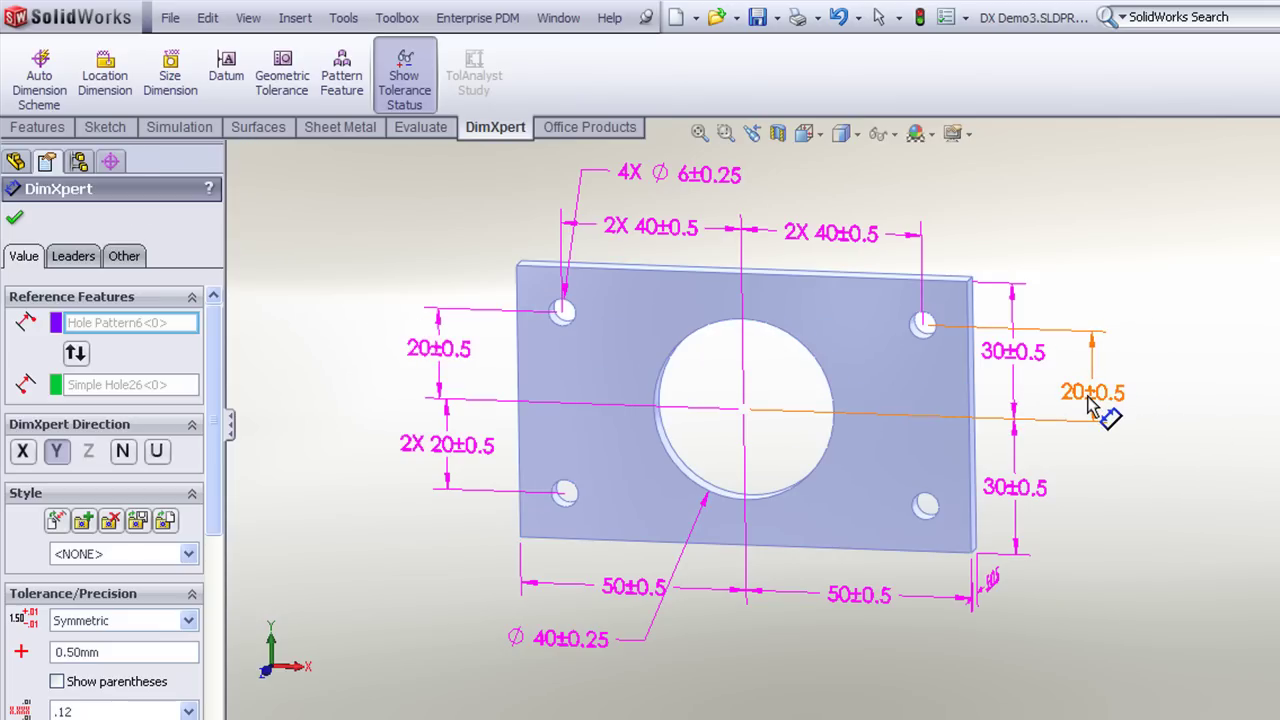
right_click(1090, 395)
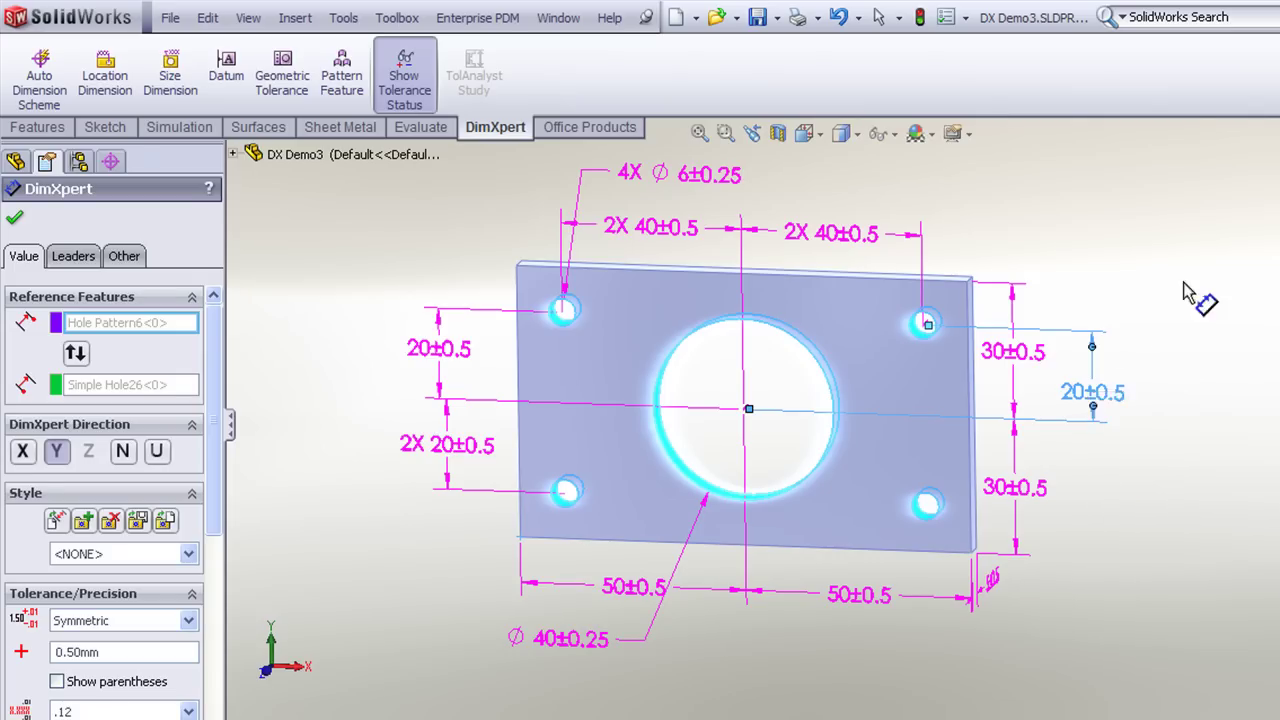
left_click(1123, 294)
left_click(1097, 400)
right_click(455, 353)
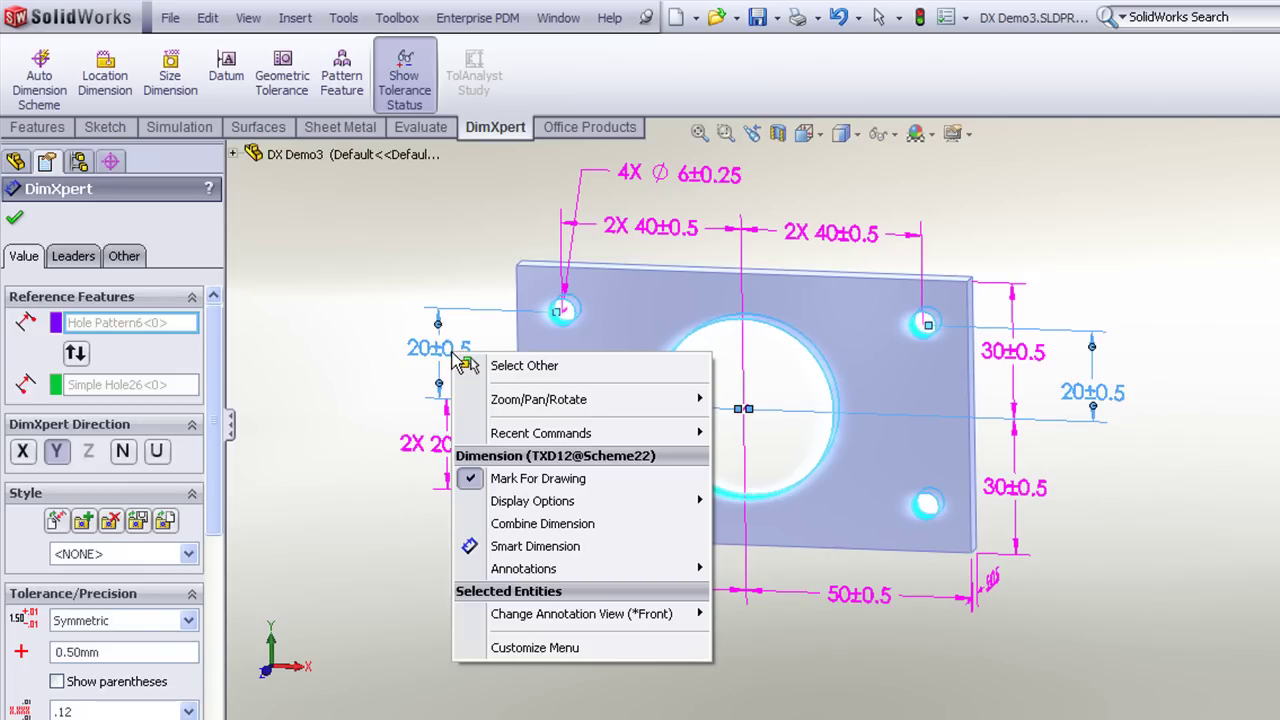
left_click(562, 524)
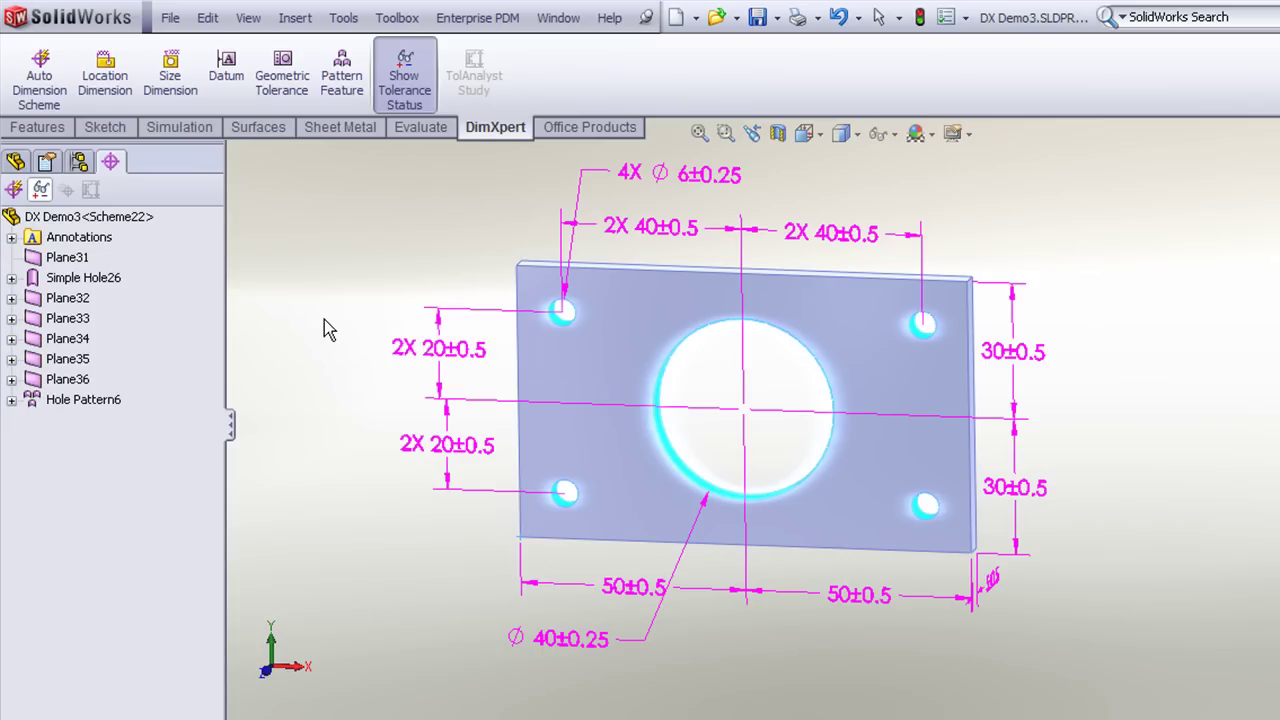
- Publish the plus/minus dimensioned plate to eDrawings using File > Publish eDrawings File
left_click(696, 17)
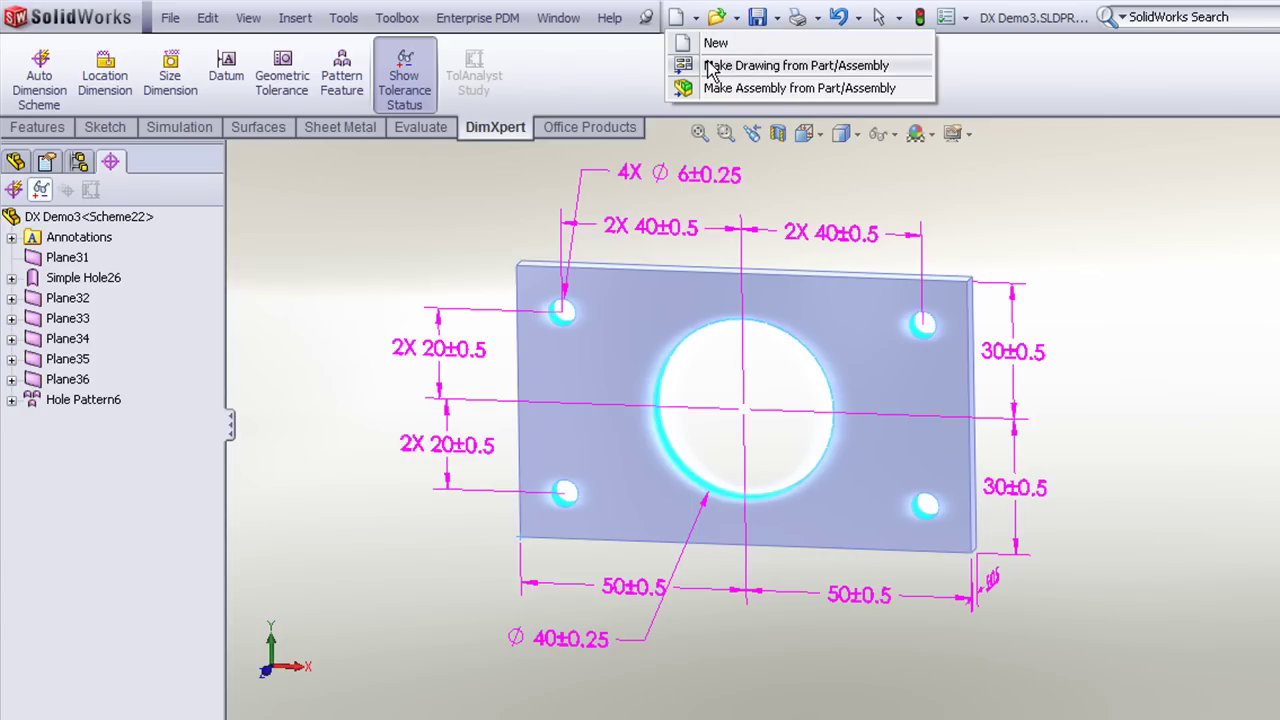
left_click(392, 231)
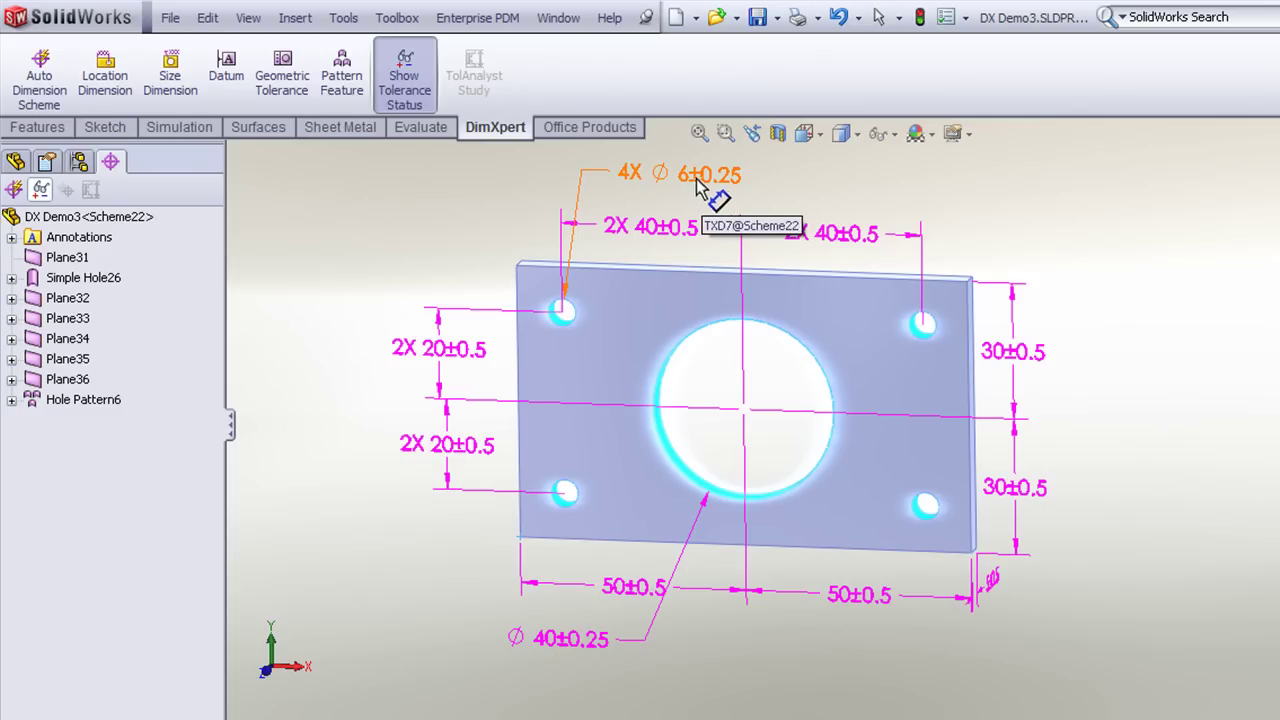
left_click(171, 18)
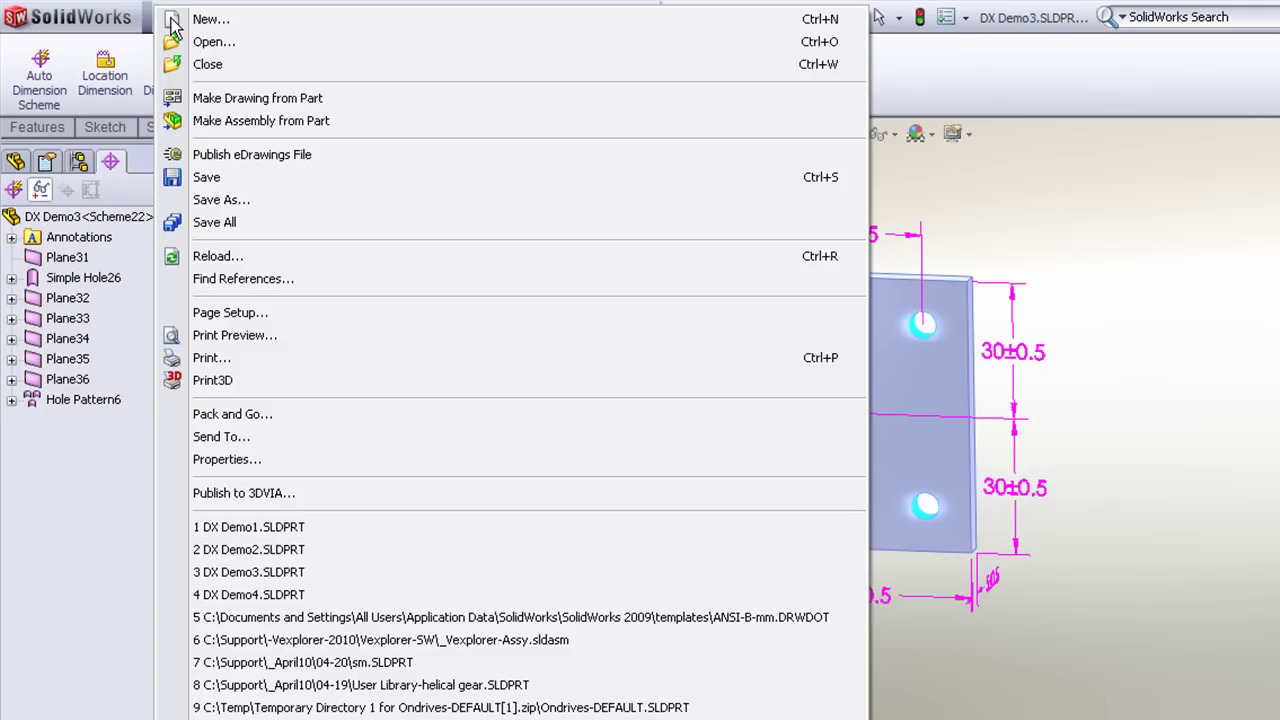
left_click(1122, 228)
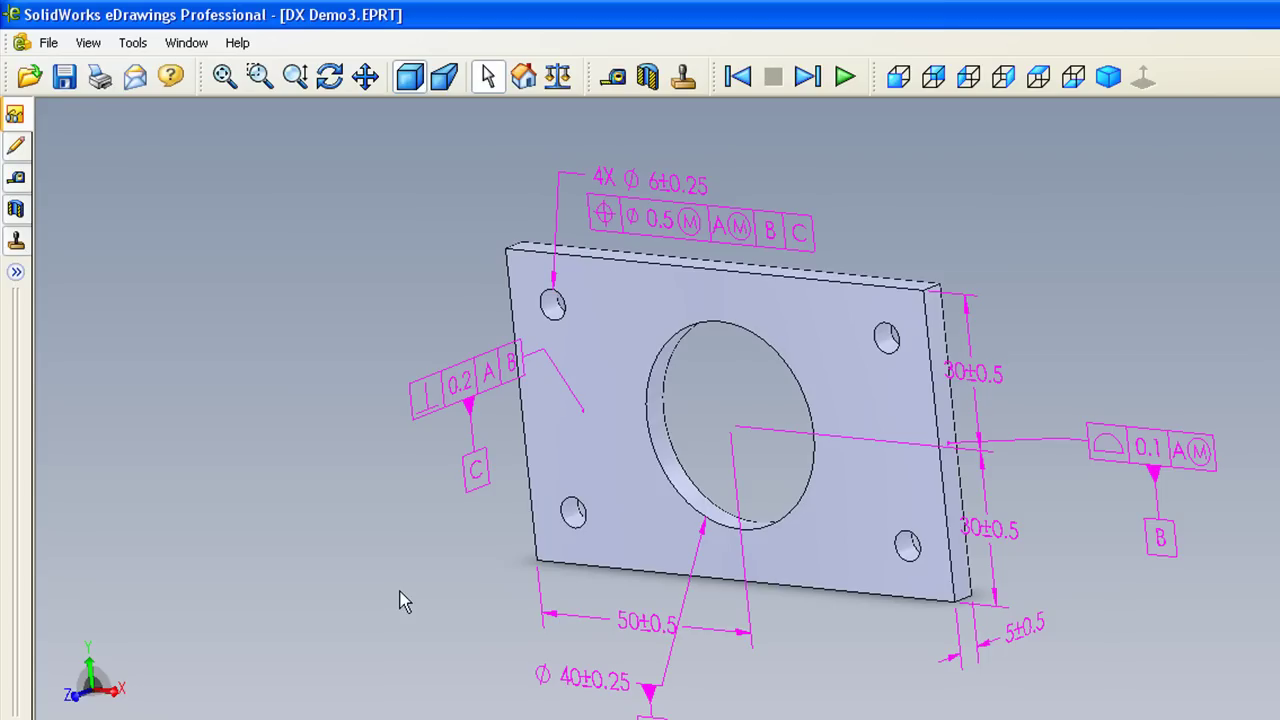
middle_click_drag(735, 432, 963, 429)
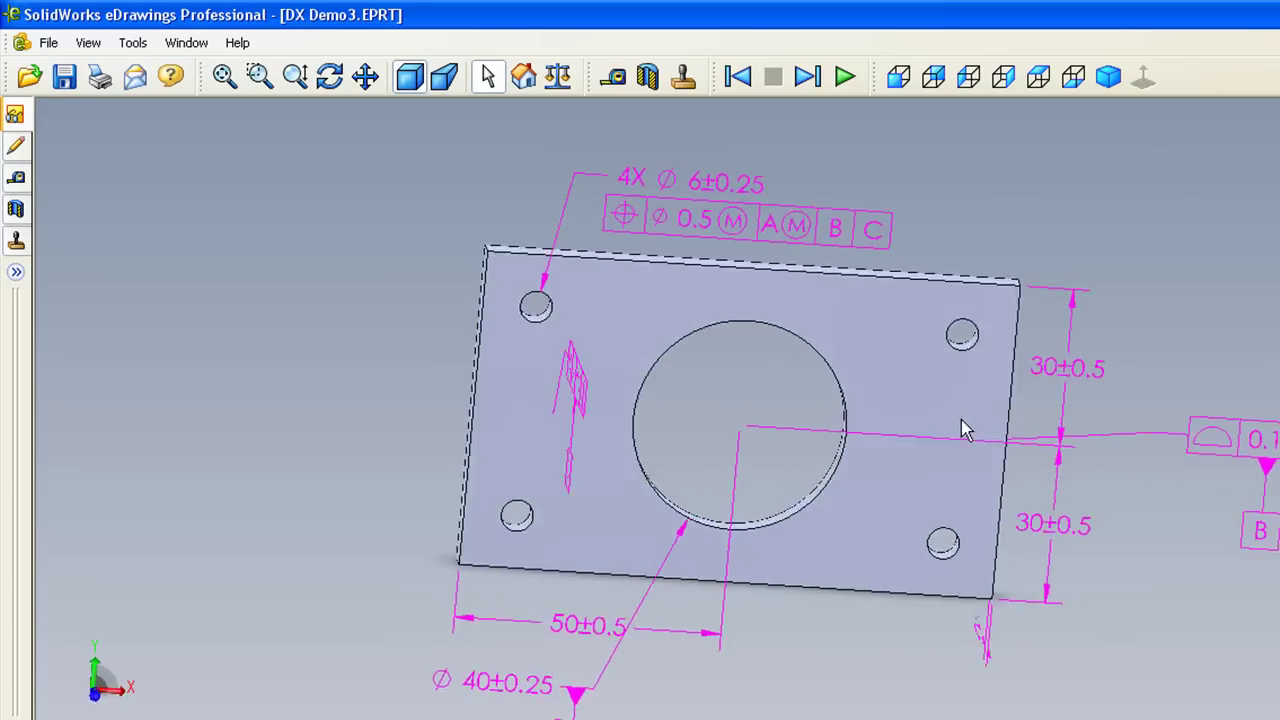
left_click(898, 77)
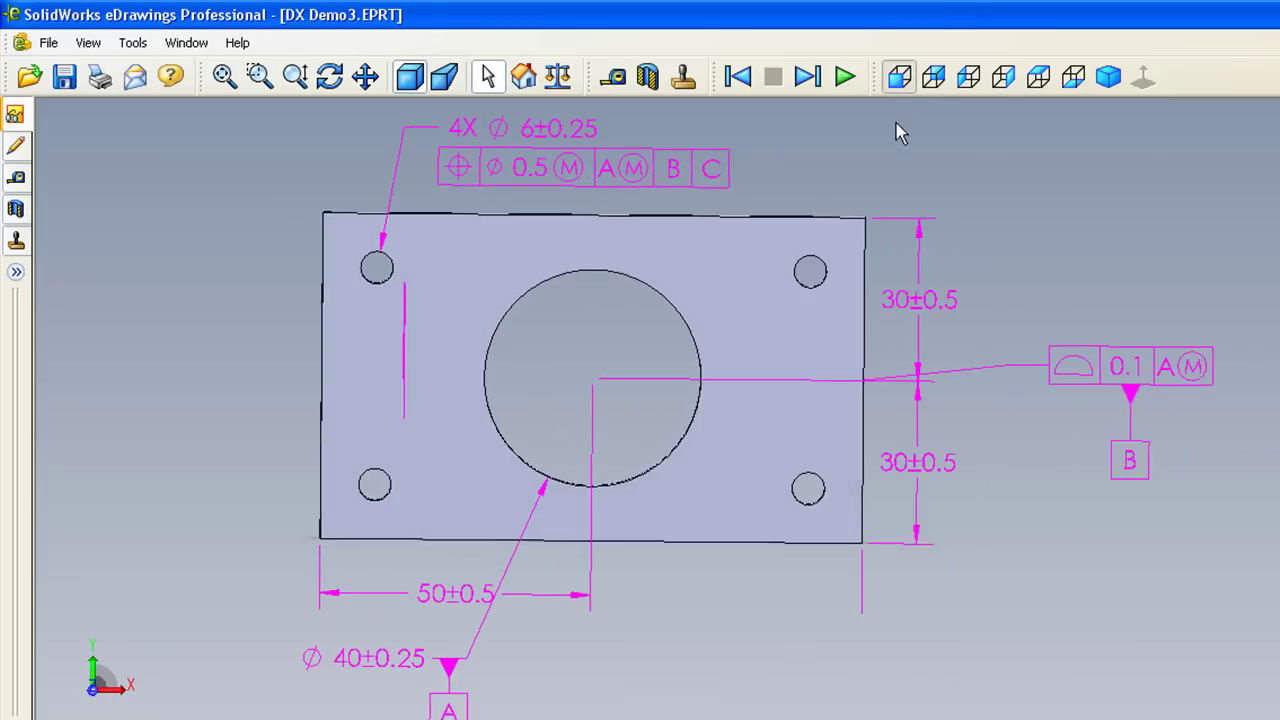
left_click(934, 77)
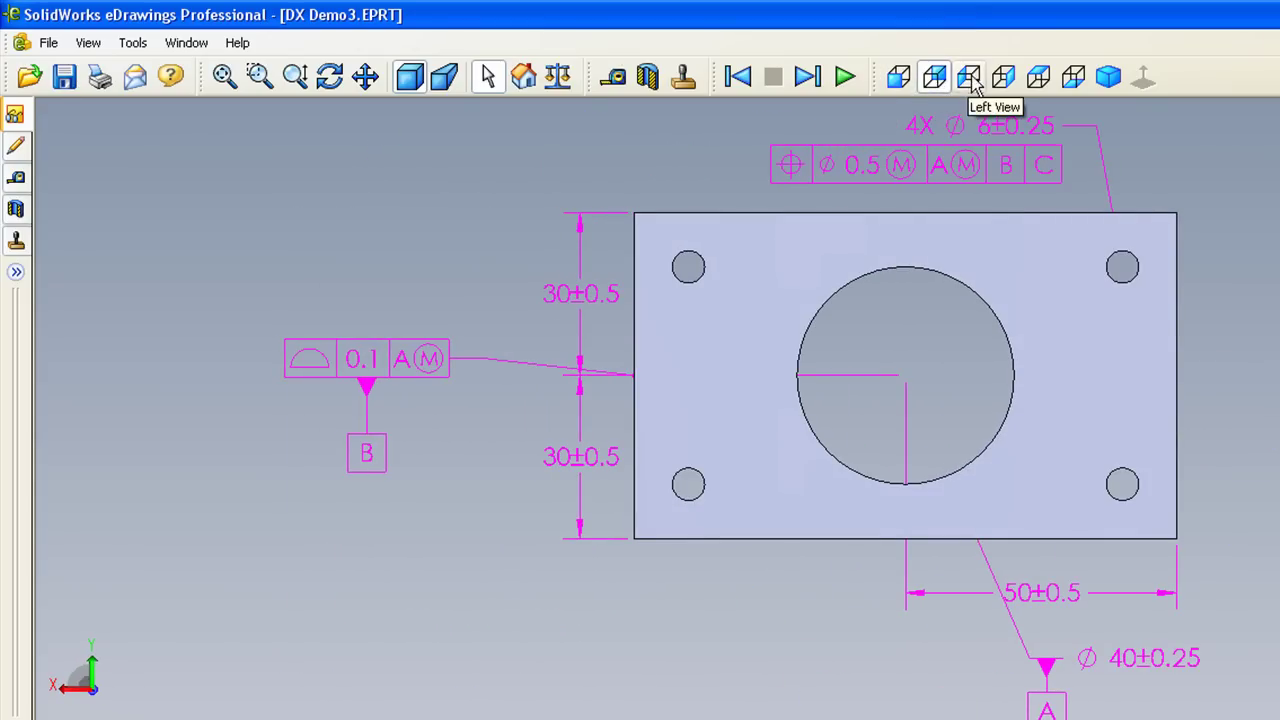
left_click(968, 78)
middle_click_drag(1037, 146, 1022, 398)
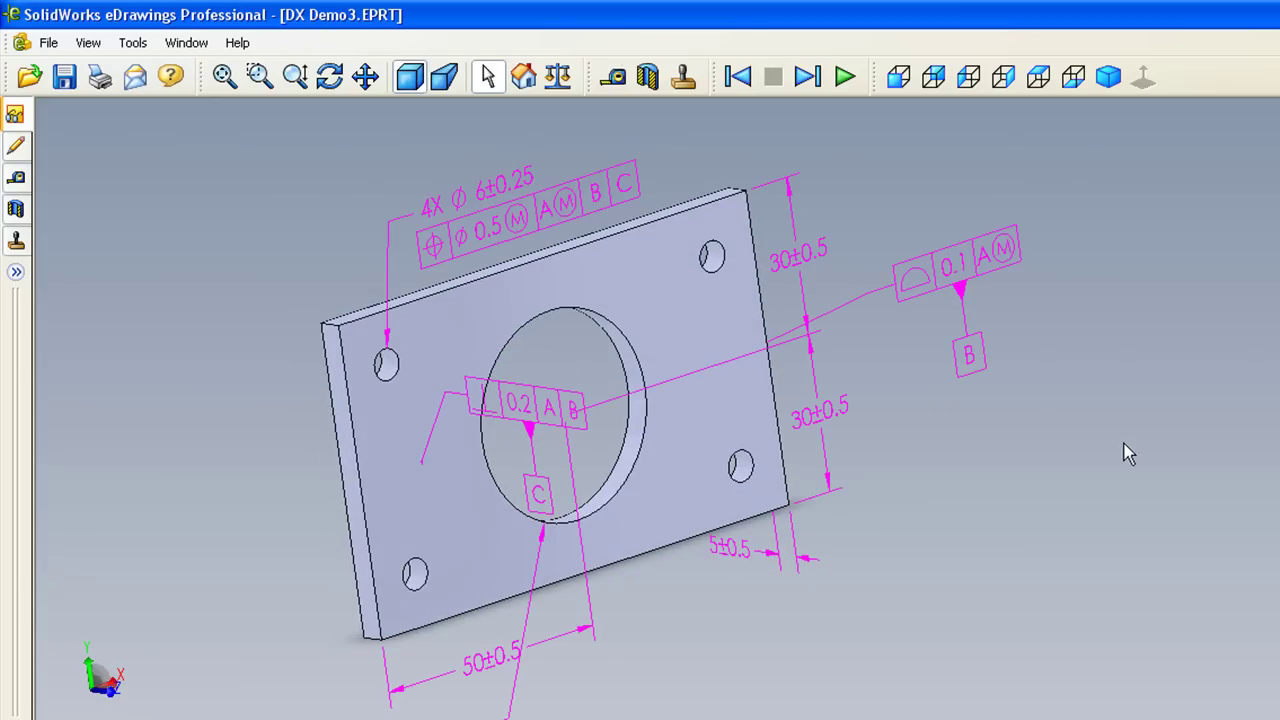